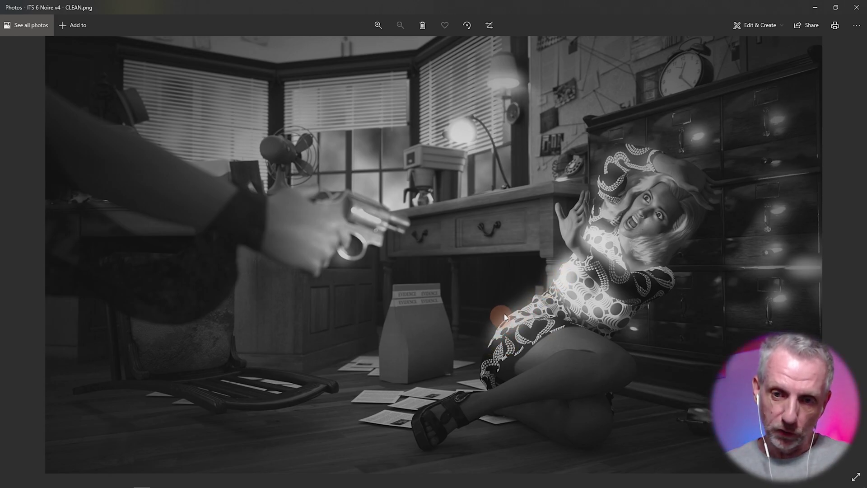
Examine the frightened woman and her glowing dress up close in the v4 noir render.
scroll(499, 324, "up", 3)
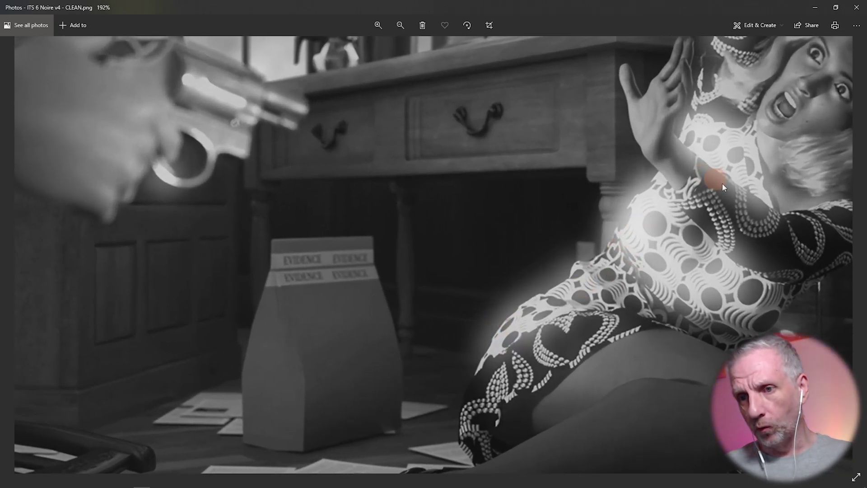
left_click_drag(690, 247, 539, 294)
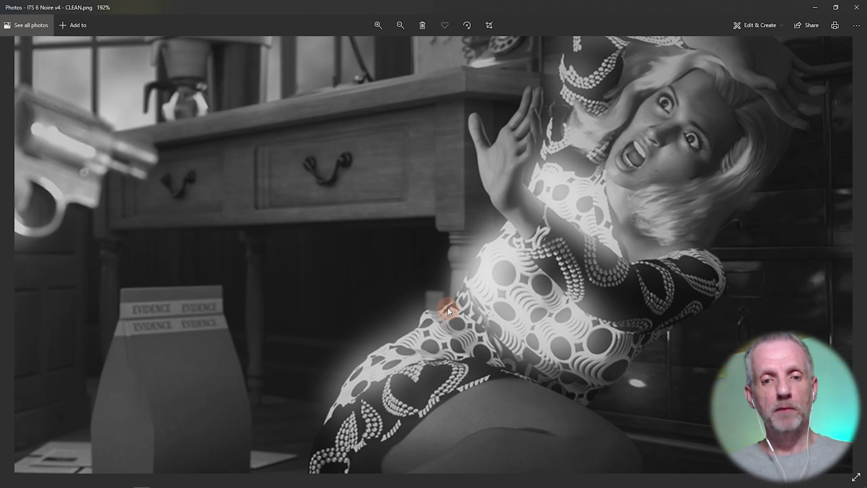
scroll(449, 308, "down", 5)
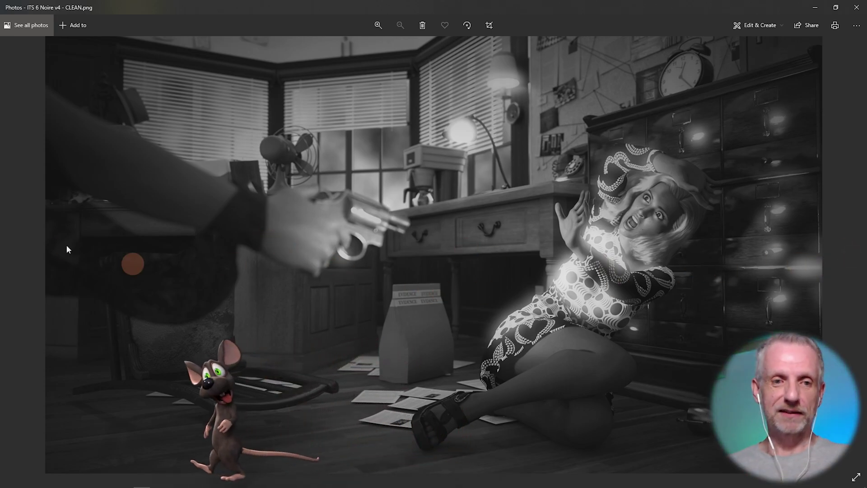
Compare the v1 and v4 versions of the clean noir render by alternating between the two images.
left_click(17, 252)
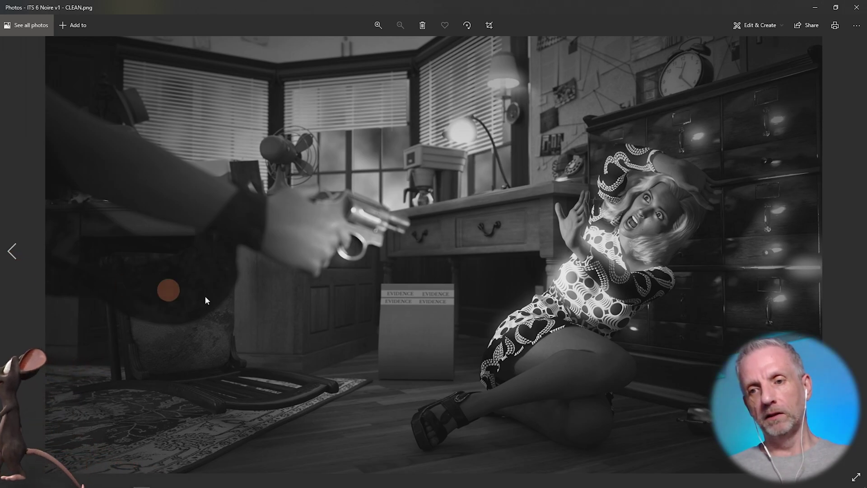
left_click(853, 239)
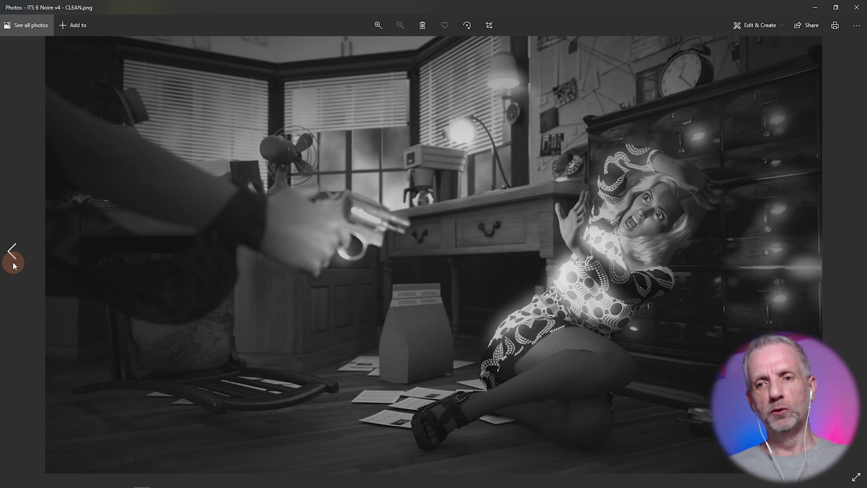
left_click(13, 263)
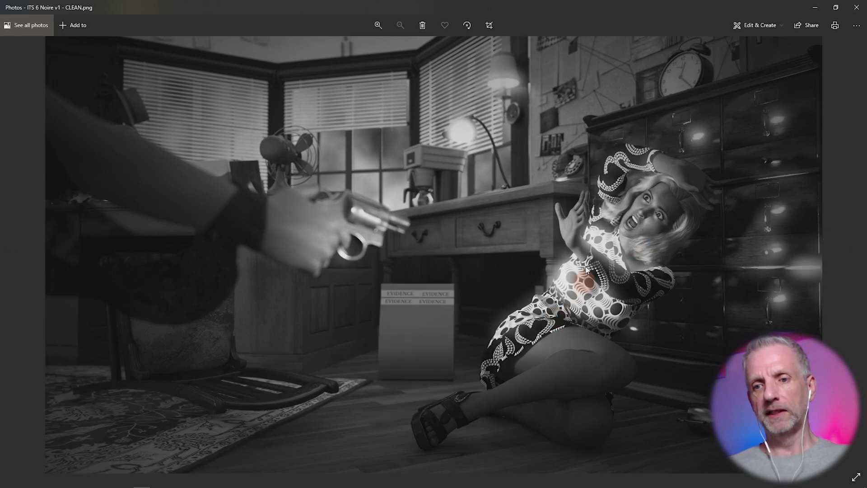
left_click(858, 251)
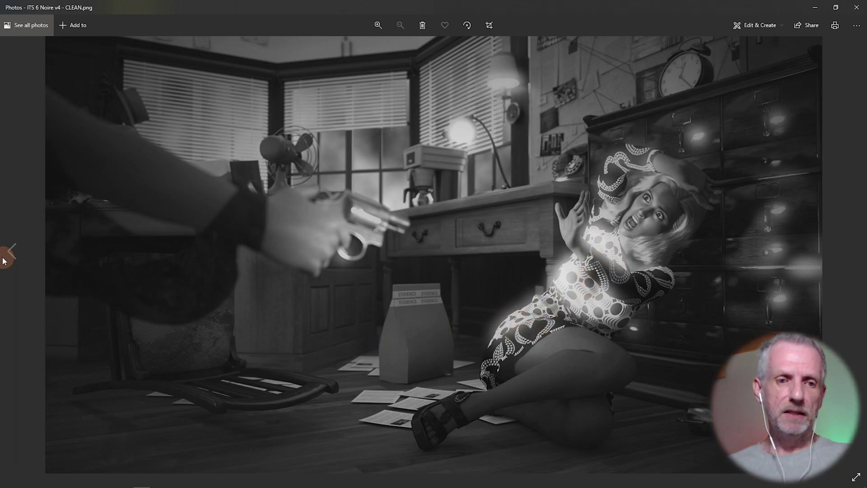
left_click(8, 261)
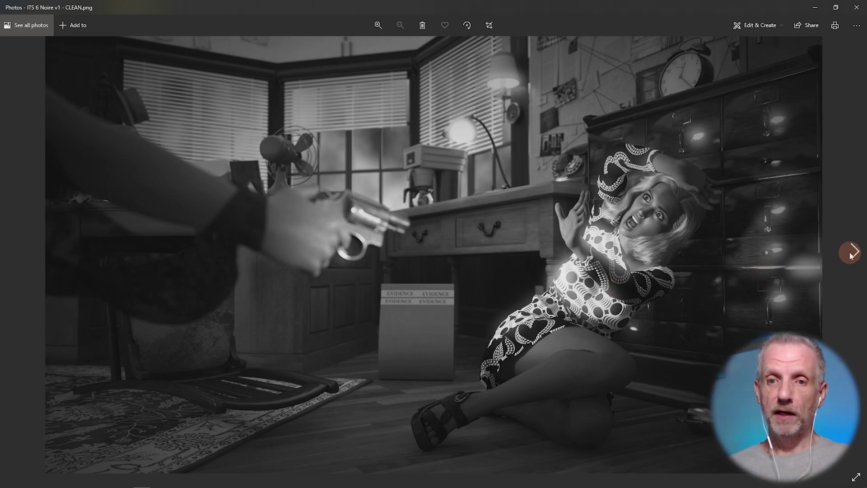
left_click(849, 251)
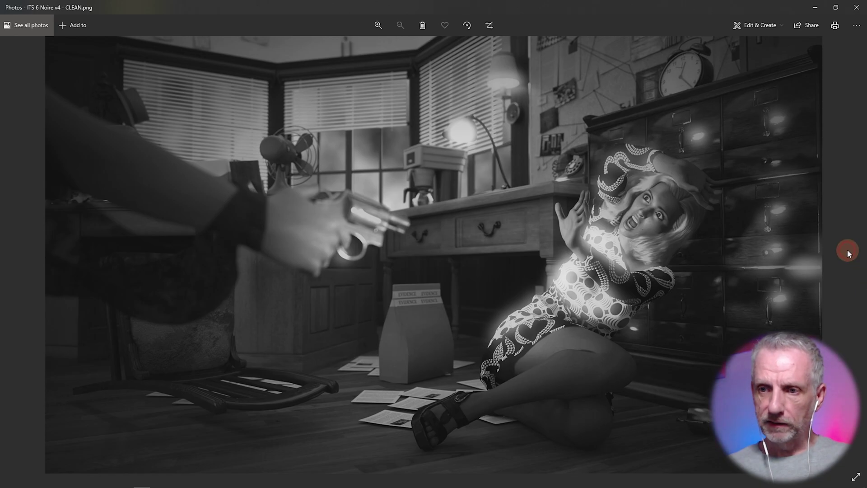
Switch to Photoshop and preview the Noire Render composite with the New Logo layer shown, leaving the layer hidden.
left_click(822, 7)
key("alt+Tab")
key("alt+Tab")
key("alt+Tab")
key("alt+Tab")
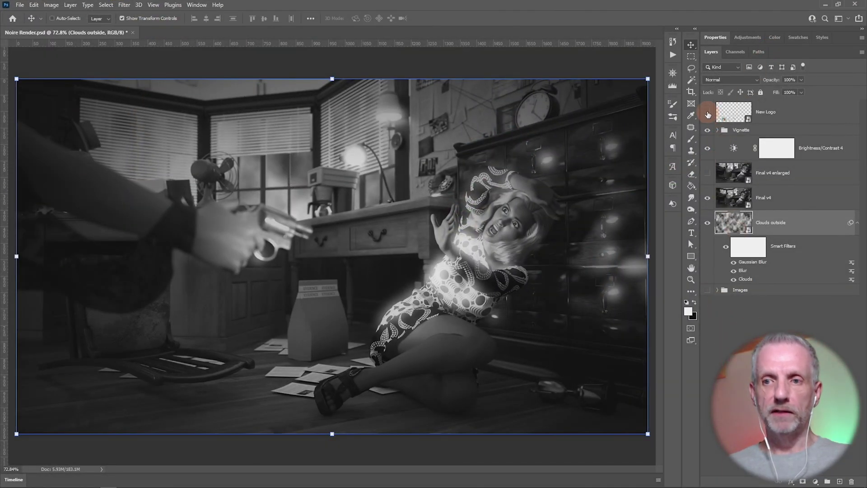
left_click(708, 113)
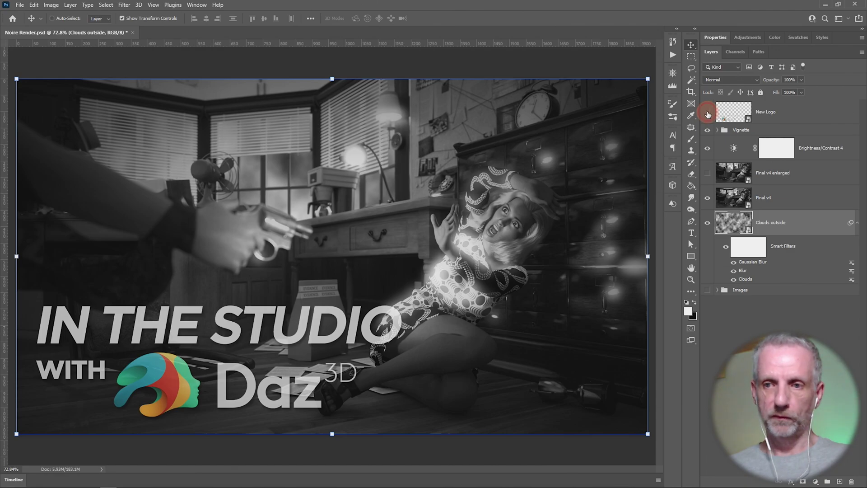
left_click(708, 112)
Compare the composite with and without the Brightness/Contrast 4 adjustment, leaving the adjustment visible.
left_click(708, 149)
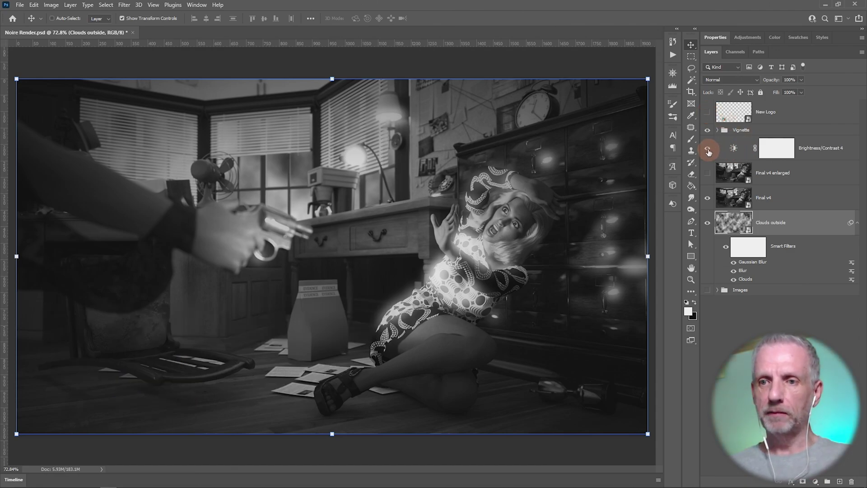
left_click(708, 149)
left_click(708, 149)
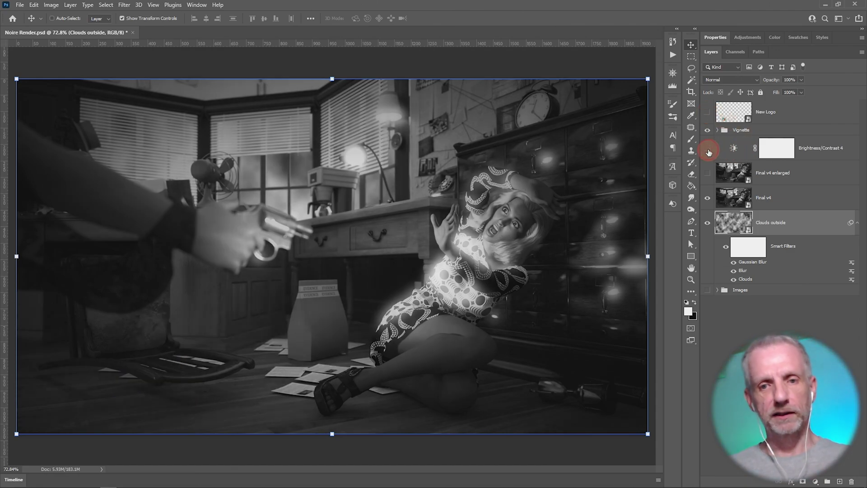
left_click(708, 149)
left_click(708, 149)
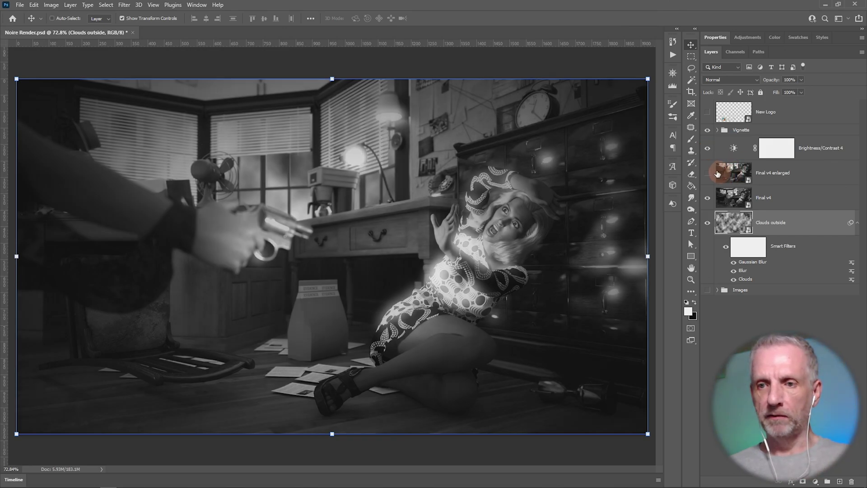
Preview the Final v4 enlarged layer in the composite, hide it again and select the Final v4 layer.
left_click(709, 173)
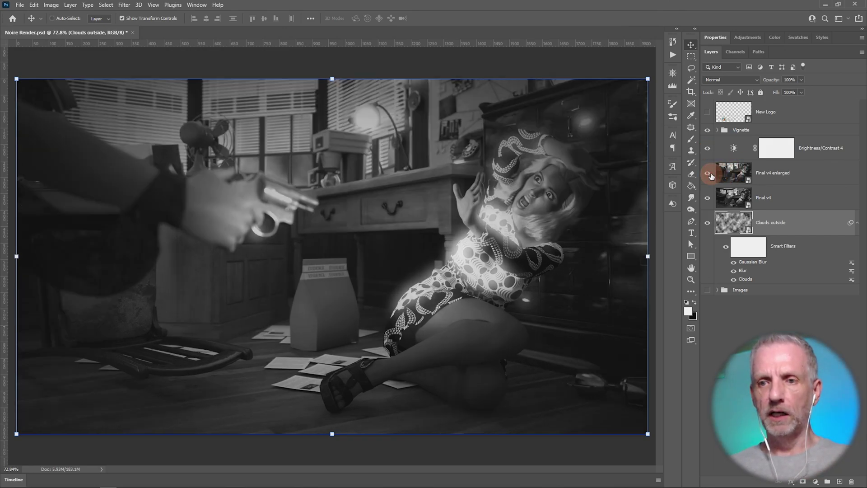
left_click(708, 174)
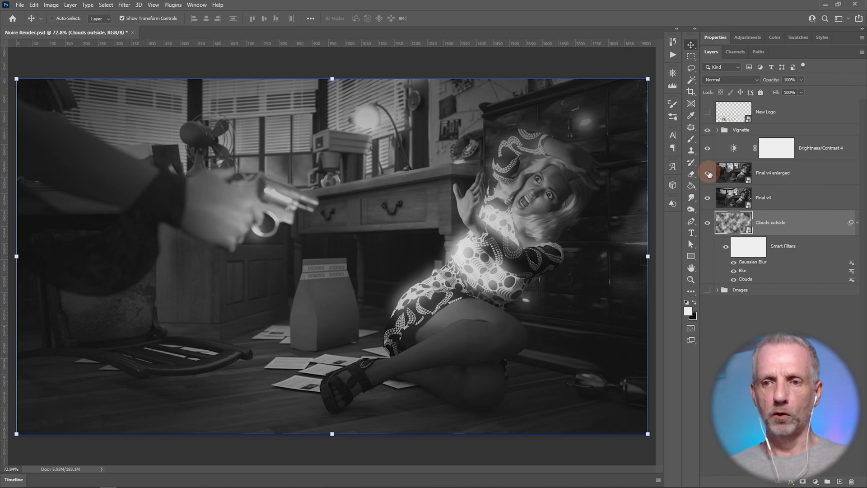
left_click(708, 173)
left_click(728, 198)
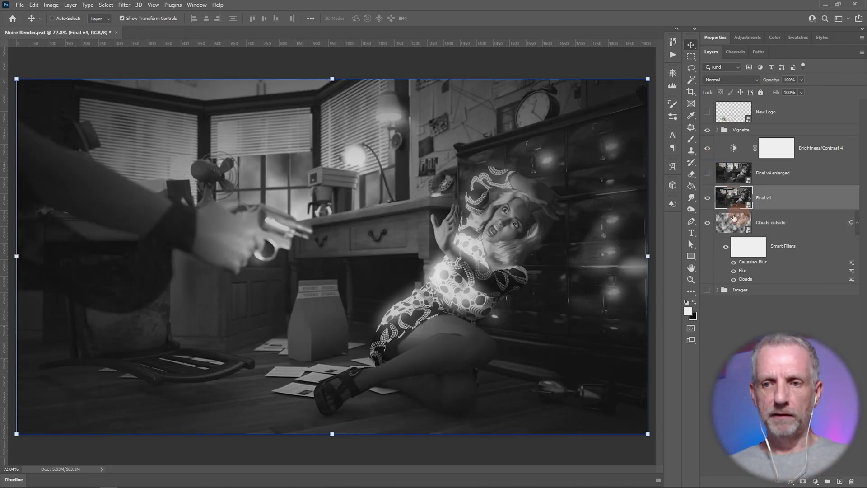
Check the window areas without the Clouds outside layer, and view the clouds alone with Final v4 hidden.
left_click(708, 224)
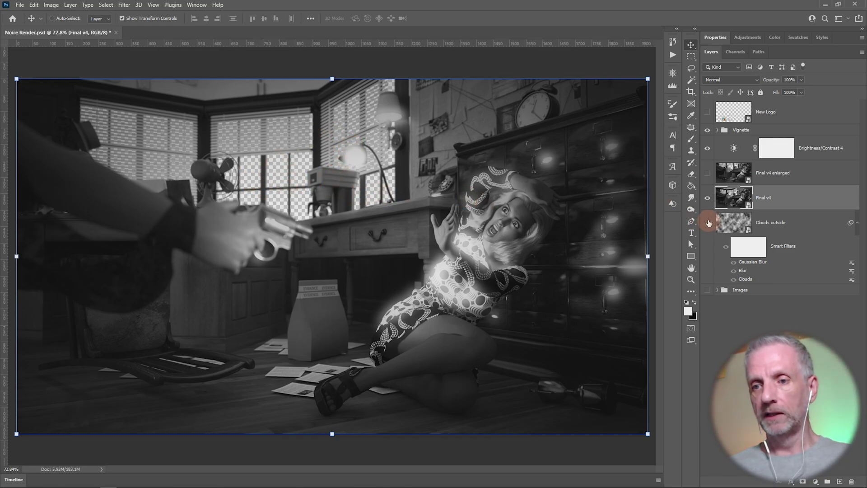
left_click(707, 197)
left_click(708, 222)
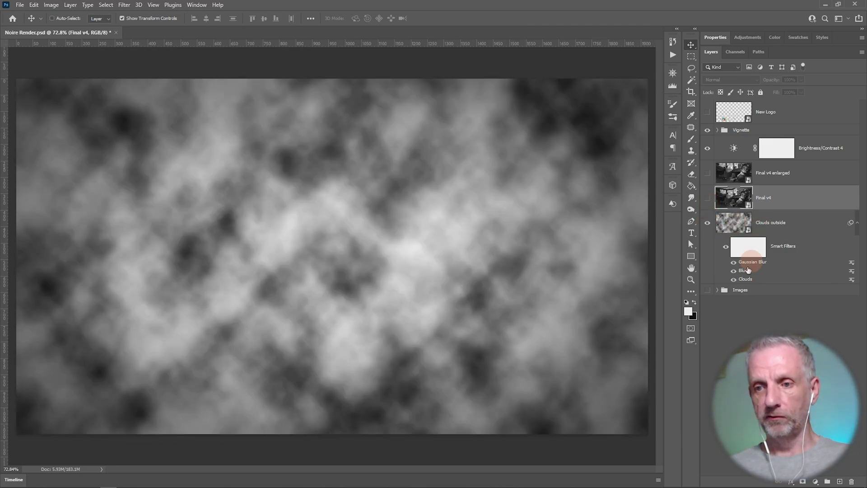
Preview the clouds without the Gaussian Blur and Blur smart filters, restoring both filters and the Final v4 layer.
left_click(733, 262)
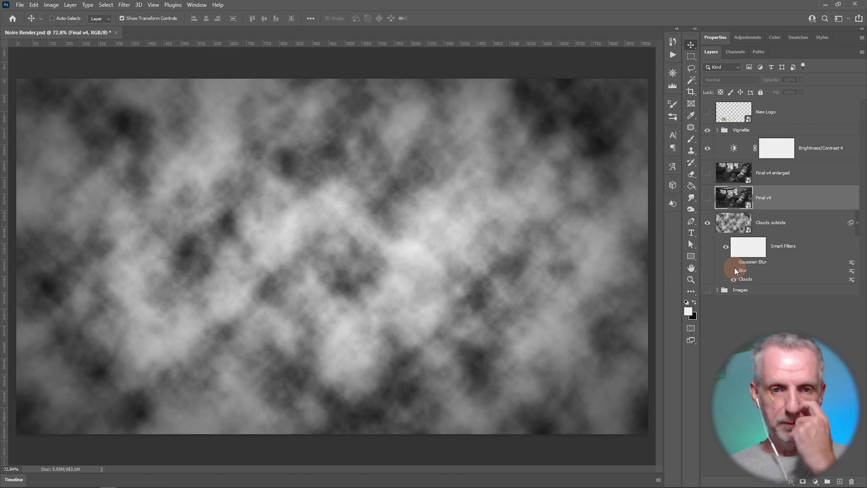
left_click(734, 270)
left_click(733, 262)
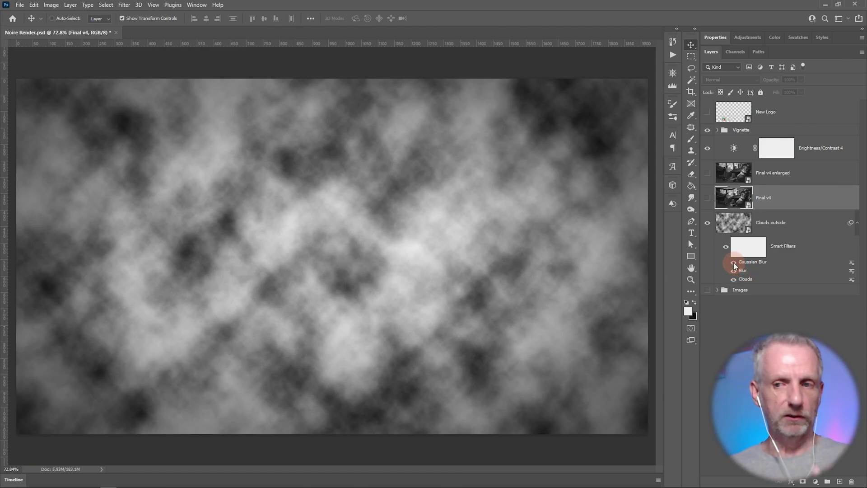
left_click(707, 198)
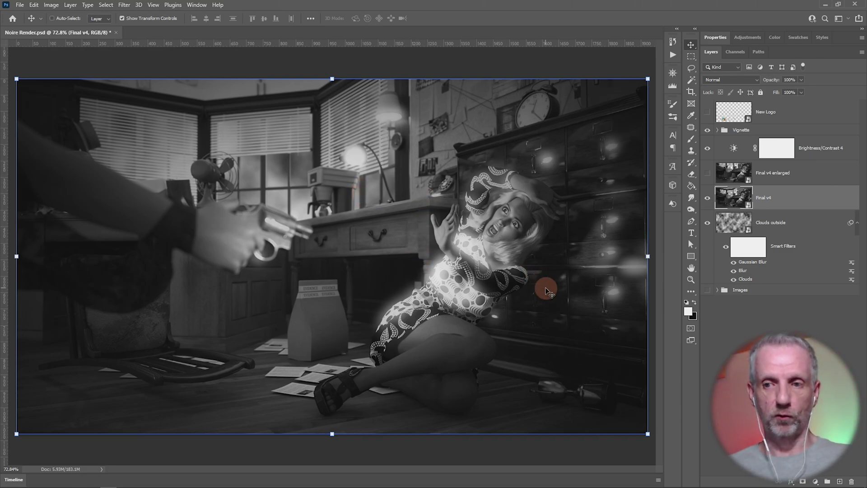
Switch to DAZ Studio, collapse the Smart Content browser and set the viewport to Perspective View.
key("alt+Tab")
key("alt+Tab")
key("alt+Tab")
key("alt+Tab")
key("alt+Tab")
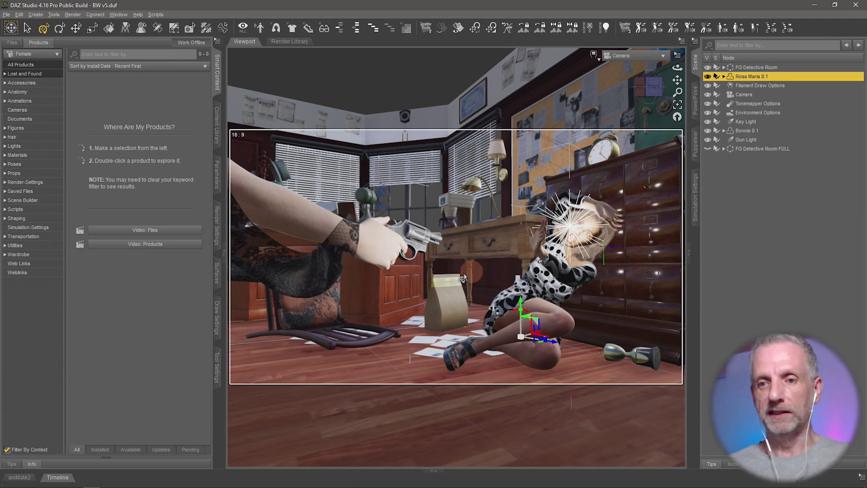
left_click(216, 82)
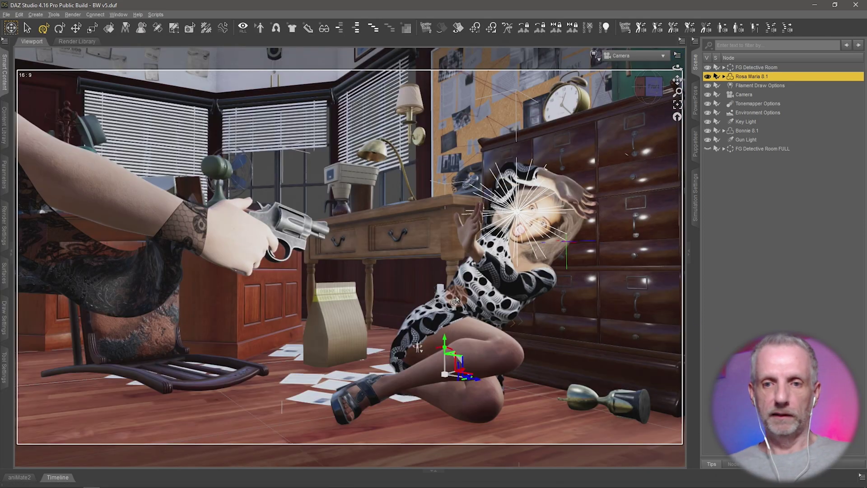
left_click(649, 61)
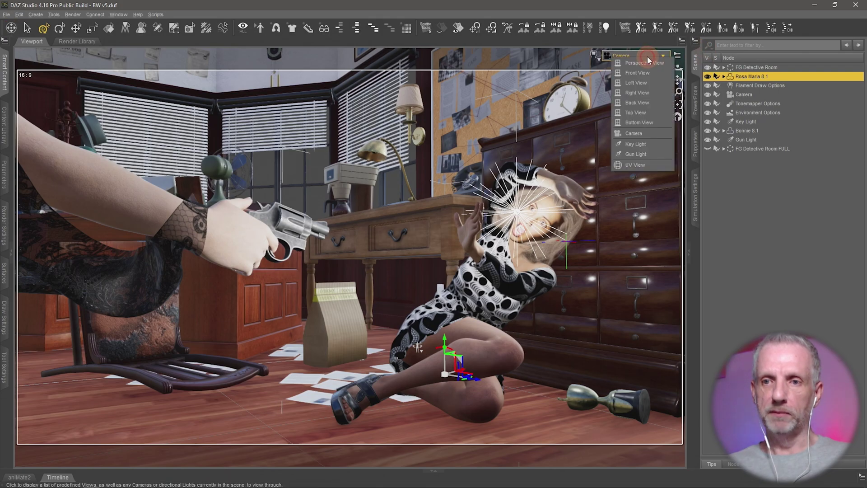
left_click(633, 66)
Examine the open-sided detective room set and the placement of its figures and lights from above.
scroll(439, 217, "down", 4)
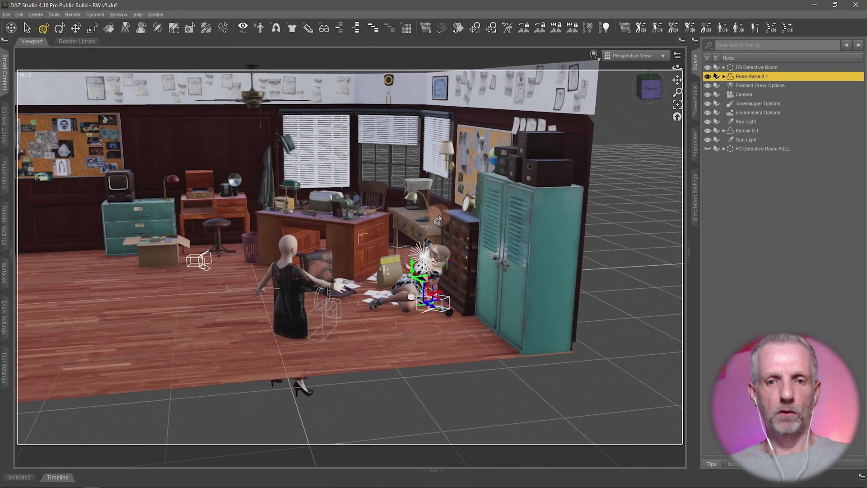
left_click_drag(319, 273, 318, 281, "ctrl+alt")
scroll(316, 284, "down", 5)
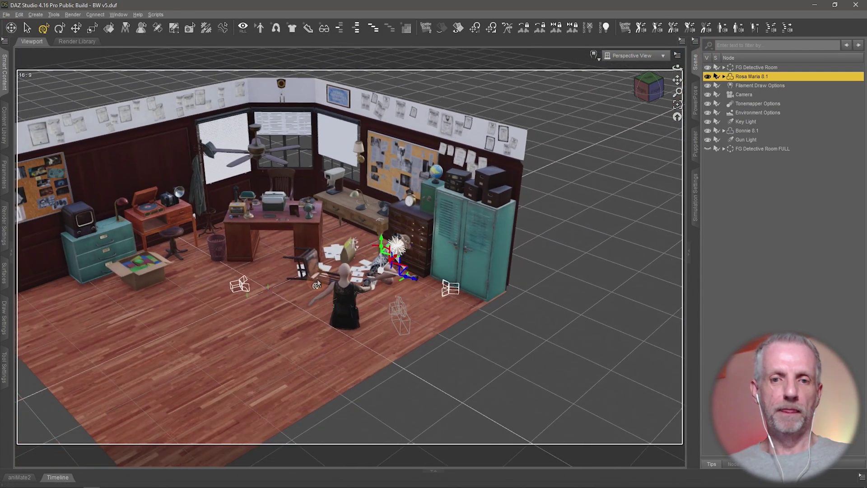
left_click_drag(223, 365, 219, 363, "ctrl+alt")
right_click_drag(220, 364, 219, 364, "ctrl+alt")
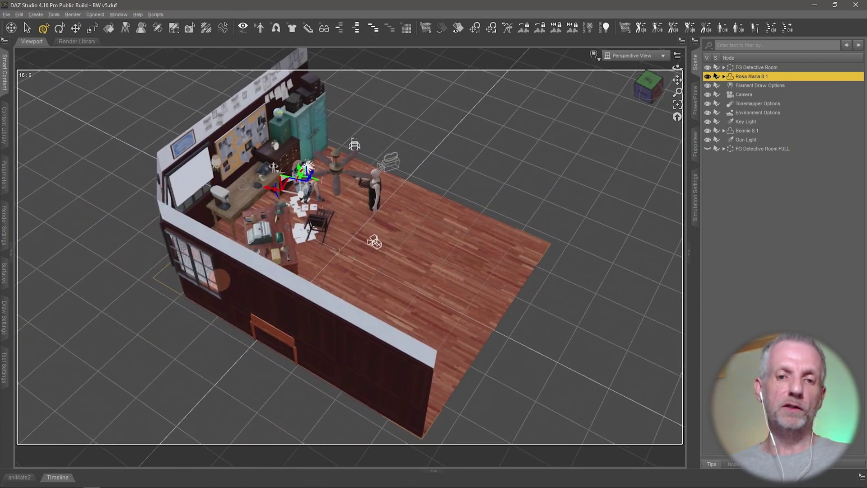
Hide the FG Detective Room group and show FG Detective Room FULL, inspecting the enclosed room from outside.
mouse_move(239, 271)
left_mouse_down("ctrl+alt")
mouse_move(224, 278)
mouse_move(237, 279)
left_mouse_up("ctrl+alt")
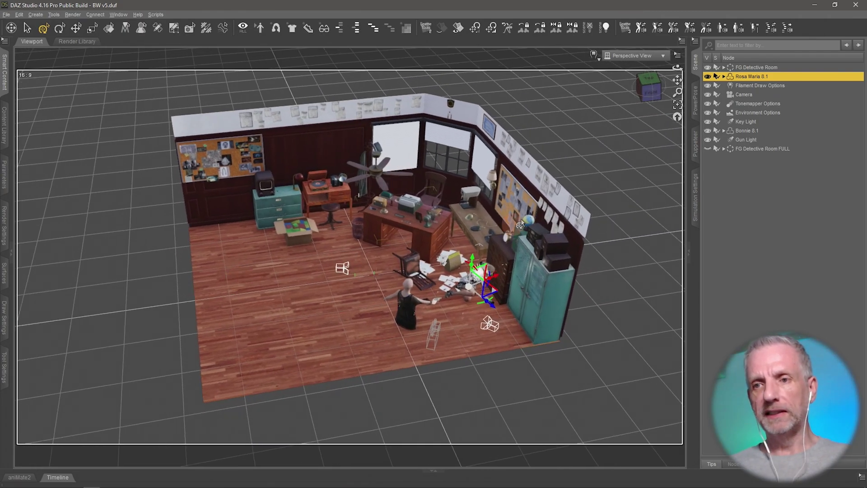
left_click(708, 68)
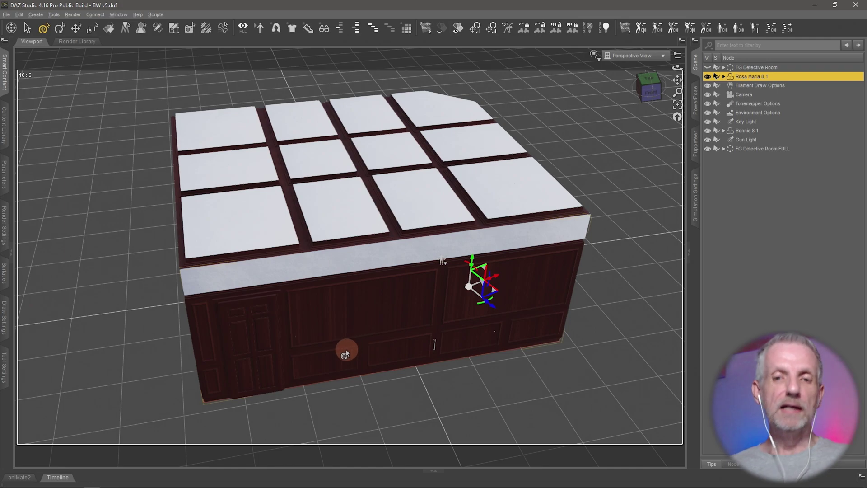
left_click_drag(302, 355, 250, 346, "alt")
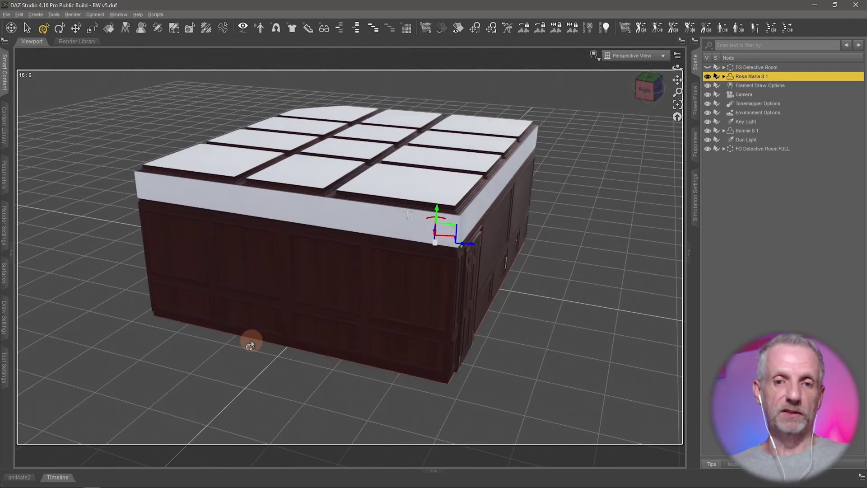
Switch to the browser and look through the products included in the Bonnie 8.1 Mega Bundle, including FG Detective Room.
key("alt+Tab")
key("alt+Tab")
key("alt+Tab")
key("alt+Tab")
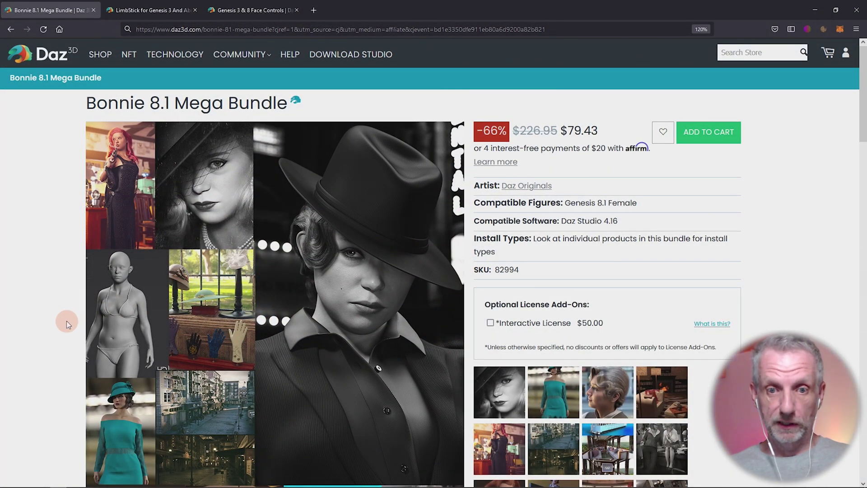
scroll(67, 320, "down", 4)
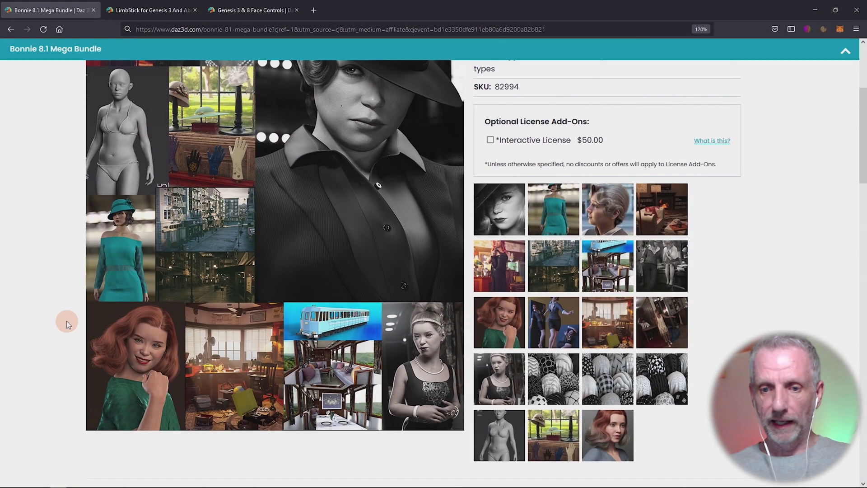
scroll(67, 320, "down", 8)
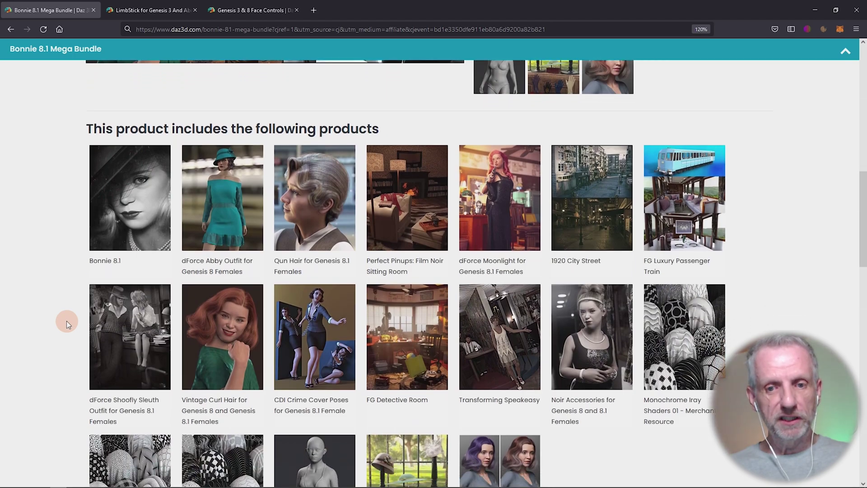
scroll(66, 321, "down", 2)
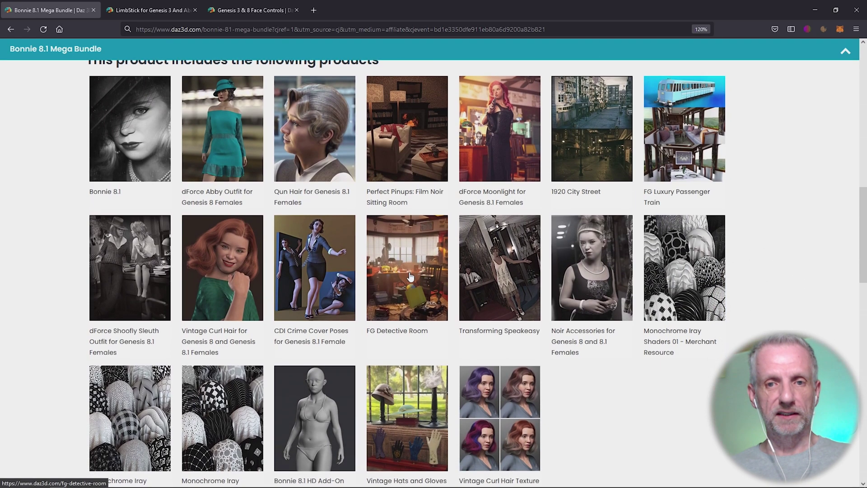
Look over the remaining products included in the bundle and return to the start of its page.
scroll(410, 277, "down", 1)
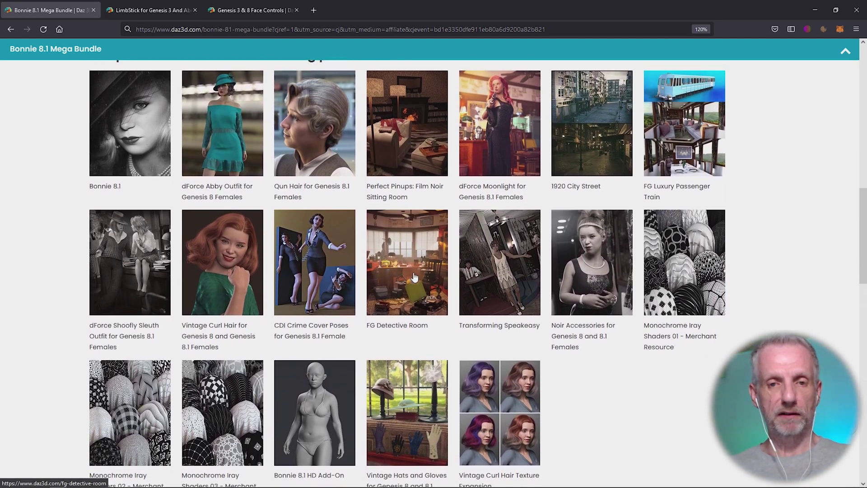
scroll(415, 277, "up", 3)
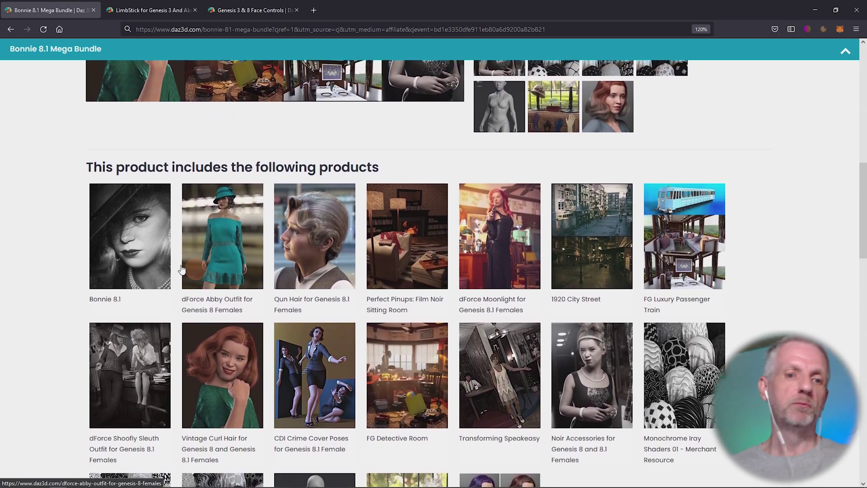
scroll(394, 281, "down", 3)
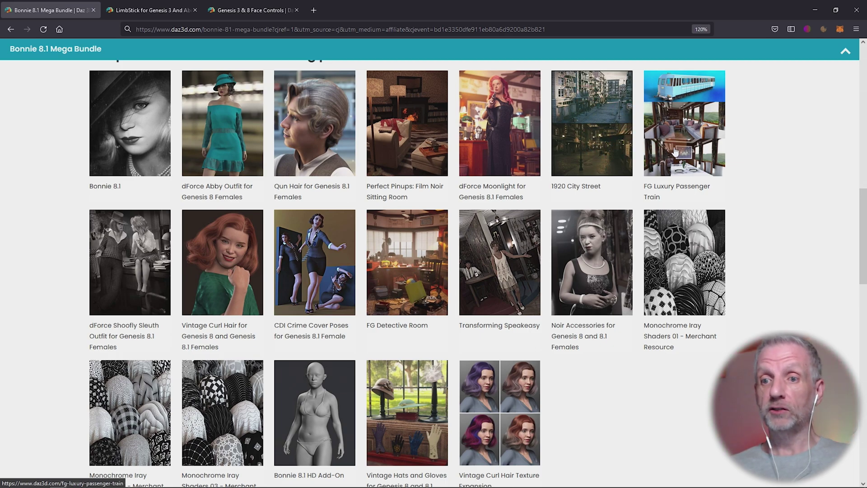
scroll(675, 156, "up", 15)
Switch back to DAZ Studio and examine the enclosed detective room from outside and from among its furniture.
key("alt+Tab")
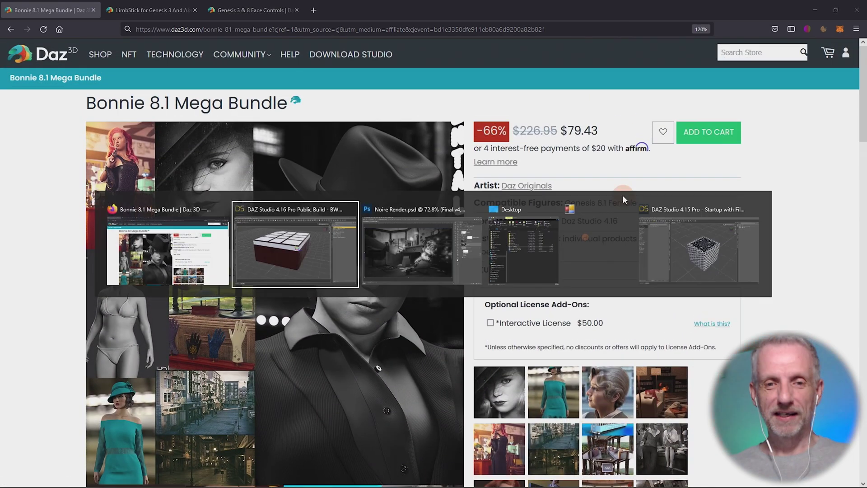
middle_click_drag(515, 245, 518, 254)
middle_click_drag(401, 299, 399, 300)
left_click_drag(247, 217, 436, 234)
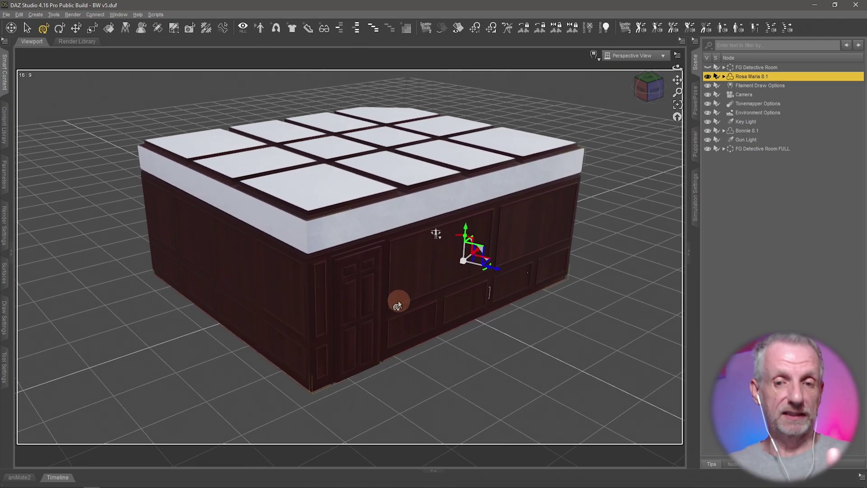
scroll(395, 290, "up", 5)
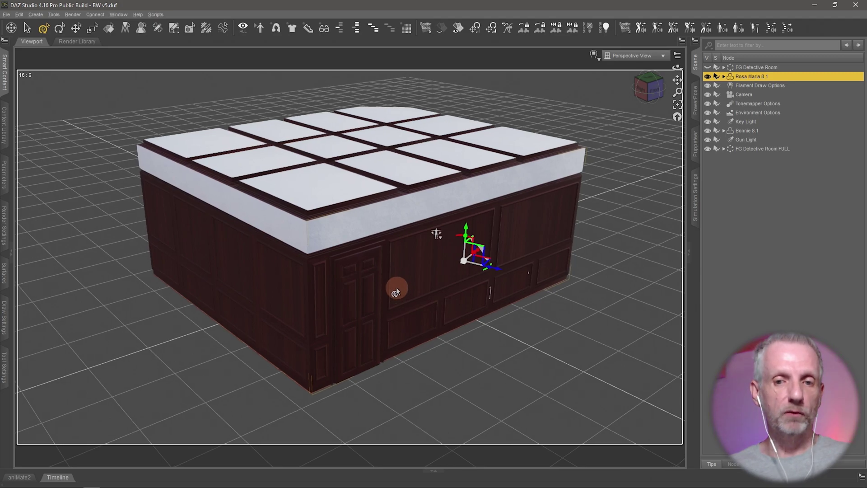
scroll(397, 284, "up", 10)
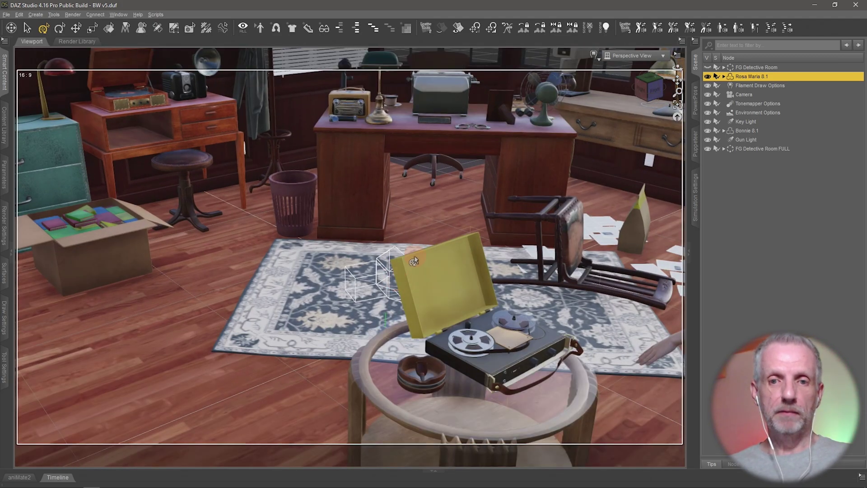
left_click_drag(418, 254, 452, 257, "ctrl+alt")
scroll(412, 259, "down", 5)
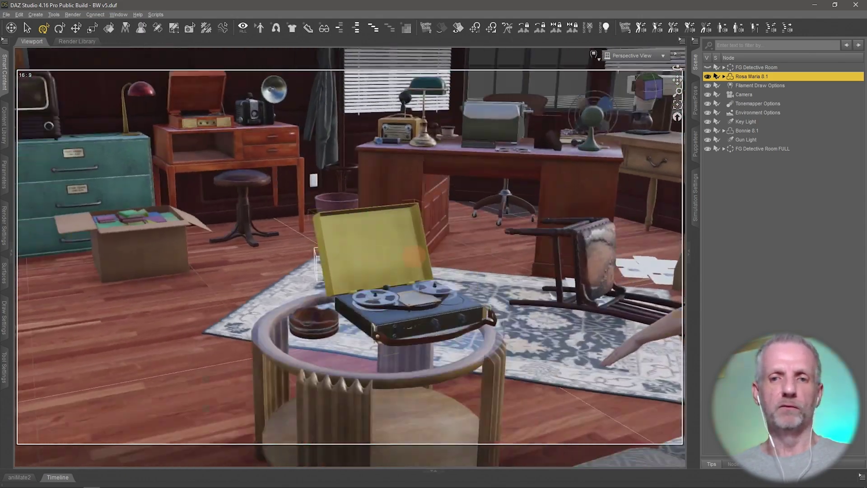
scroll(412, 259, "down", 8)
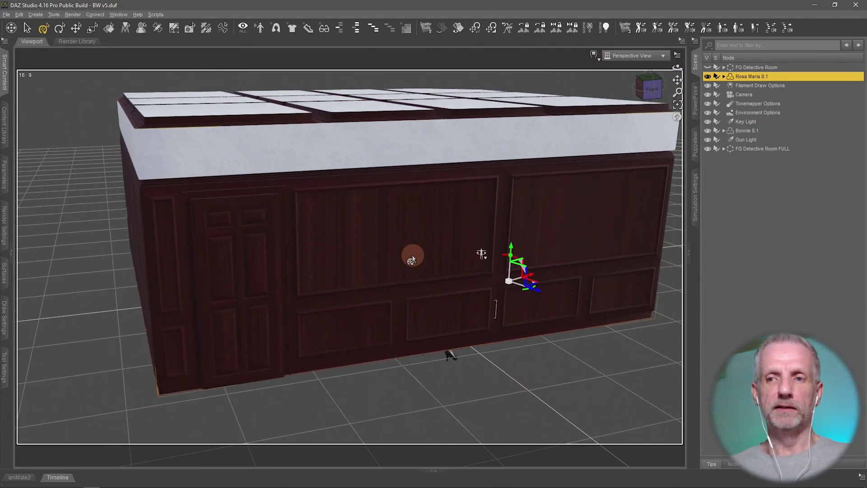
left_click_drag(413, 259, 402, 247, "alt")
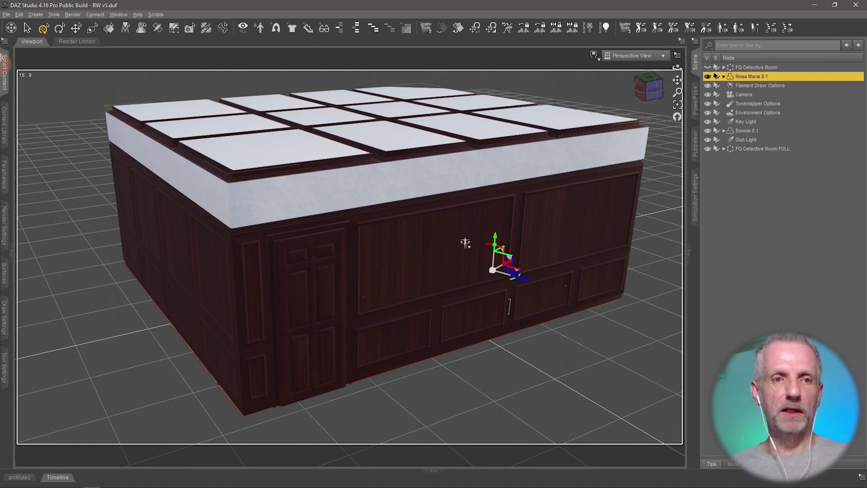
Activate the Universal tool and hide the long wall beside the sofa, FG Wall 1 (2).
left_click(51, 16)
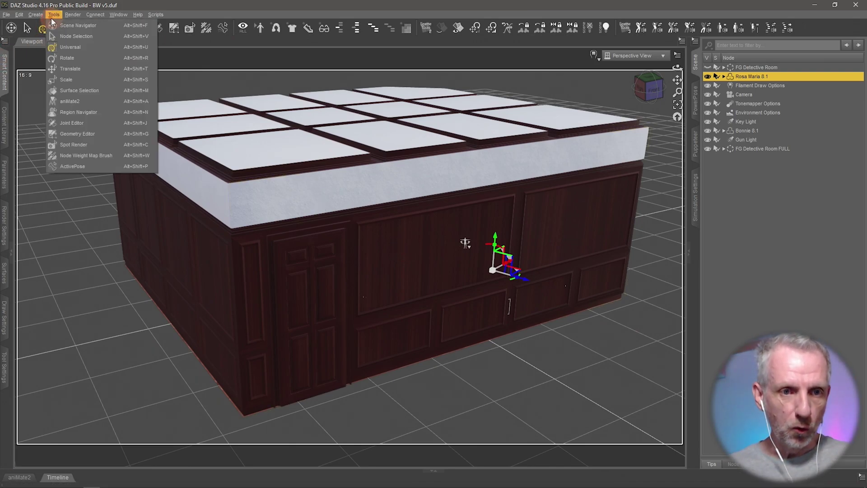
left_click(88, 46)
left_click(440, 282)
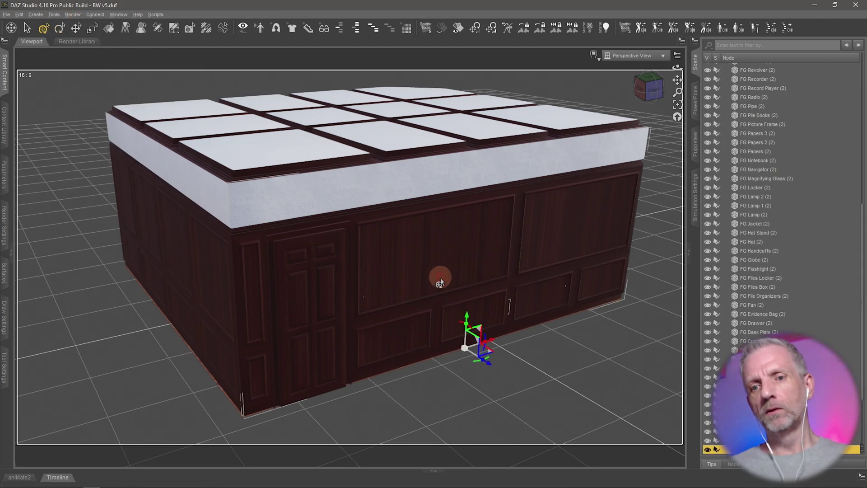
middle_click_drag(438, 246, 477, 242)
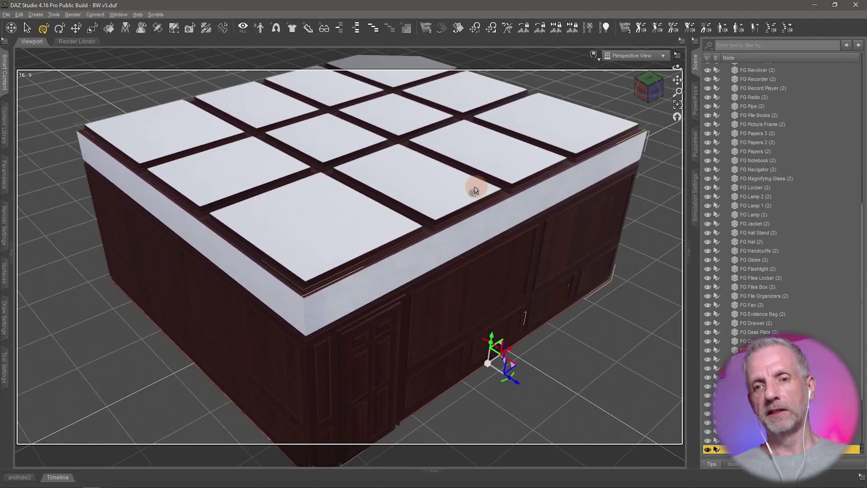
left_click(493, 195)
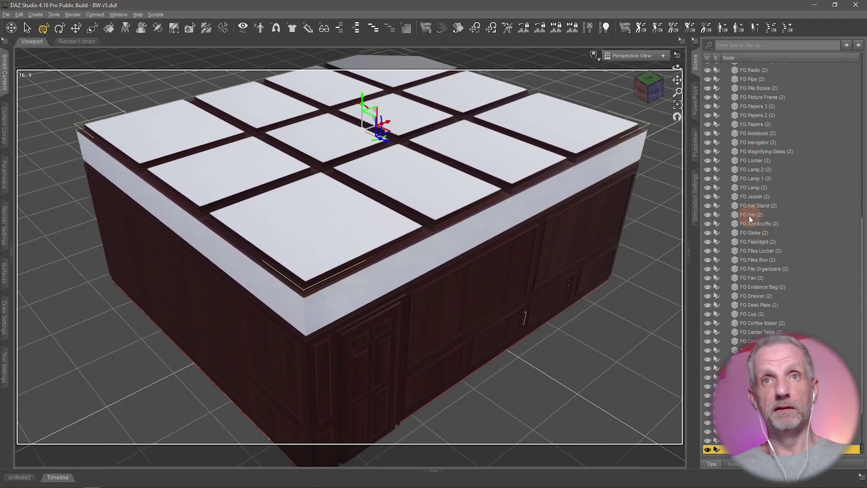
left_click(478, 302)
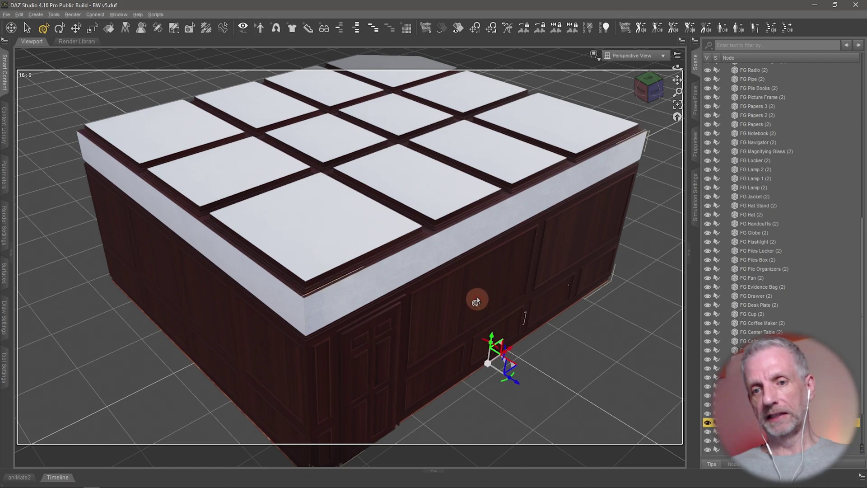
left_click_drag(477, 300, 602, 368)
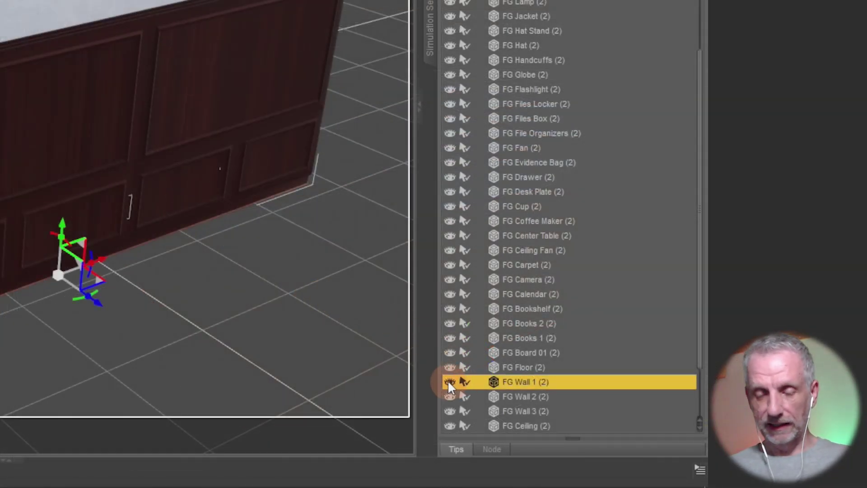
left_click(449, 382)
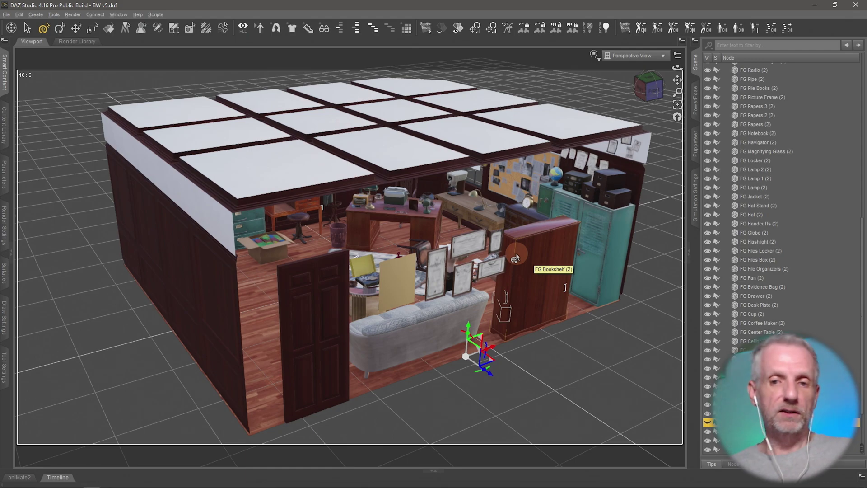
Hide FG Bookshelf (2) and the freestanding door on the room's open side.
middle_click_drag(516, 256, 488, 235)
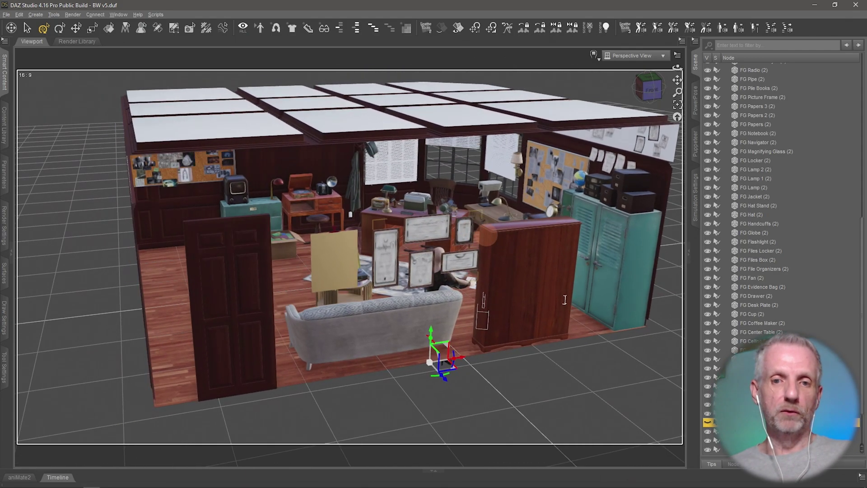
left_click_drag(486, 235, 484, 240, "alt")
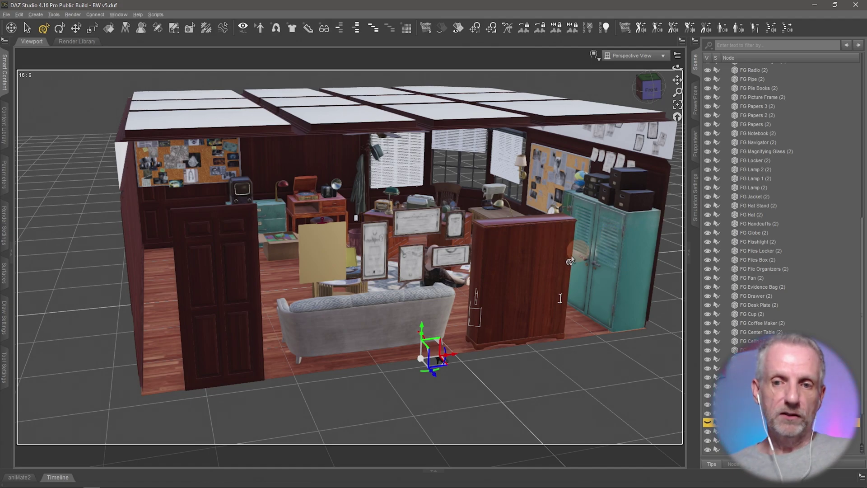
left_click(547, 271)
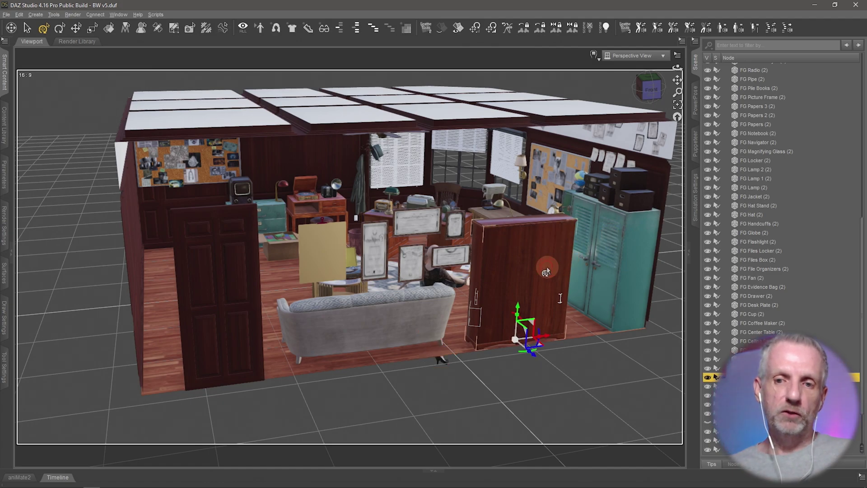
left_click(709, 379)
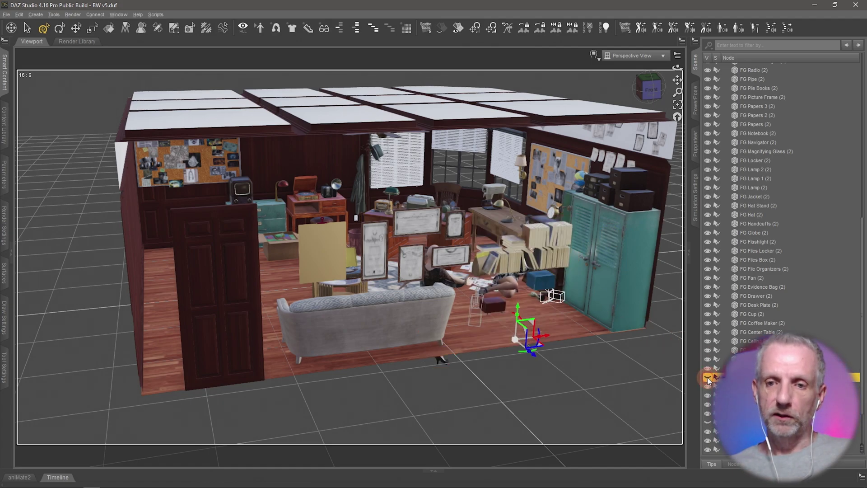
left_click(207, 283)
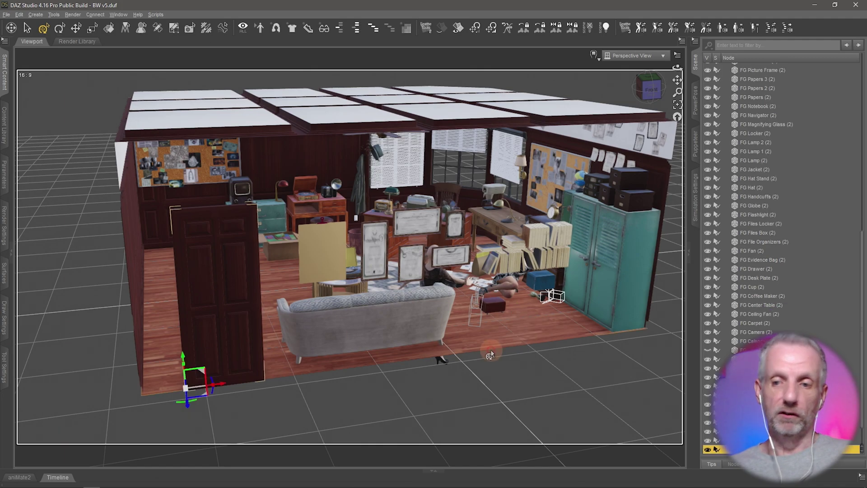
left_click(707, 450)
Hide the adjoining side wall, FG Wall 2 (2), and the room's ceiling, FG Ceiling (2).
middle_click_drag(393, 319, 511, 323)
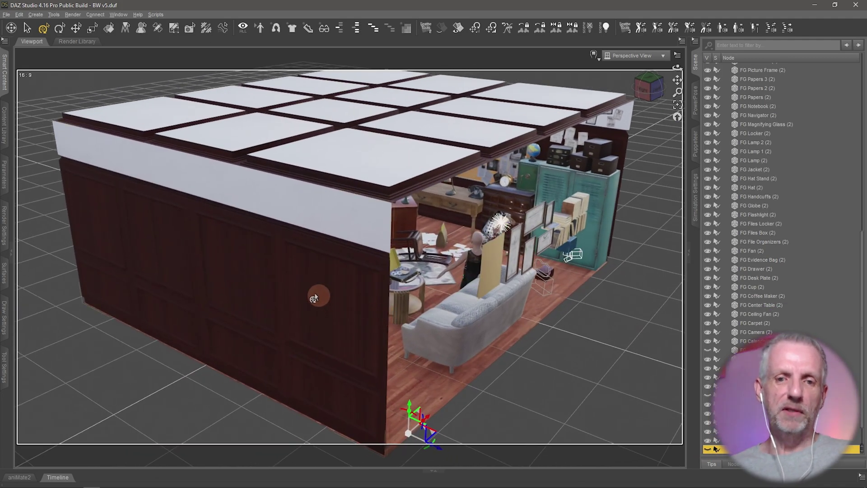
left_click(315, 294)
left_click(708, 405)
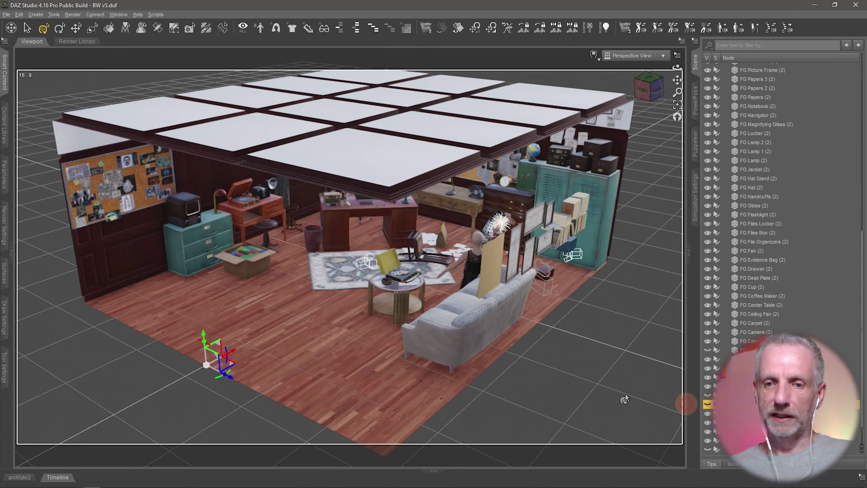
left_click_drag(541, 370, 548, 366, "alt")
left_click(403, 182)
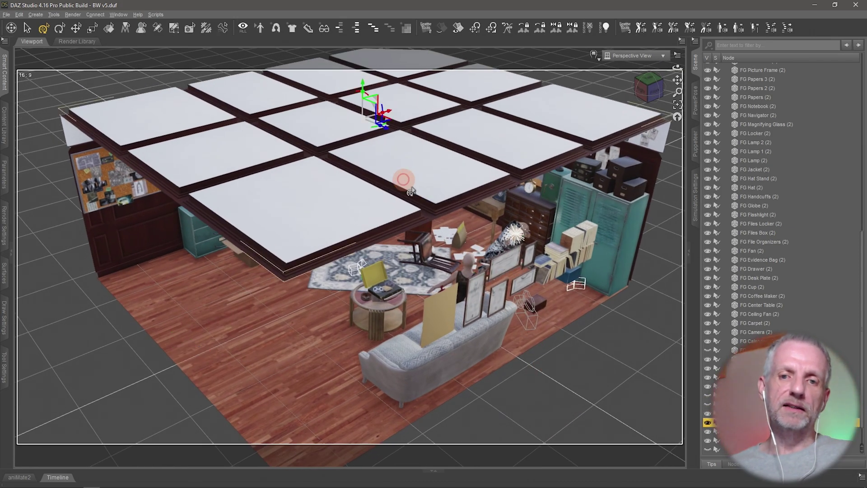
left_click(708, 424)
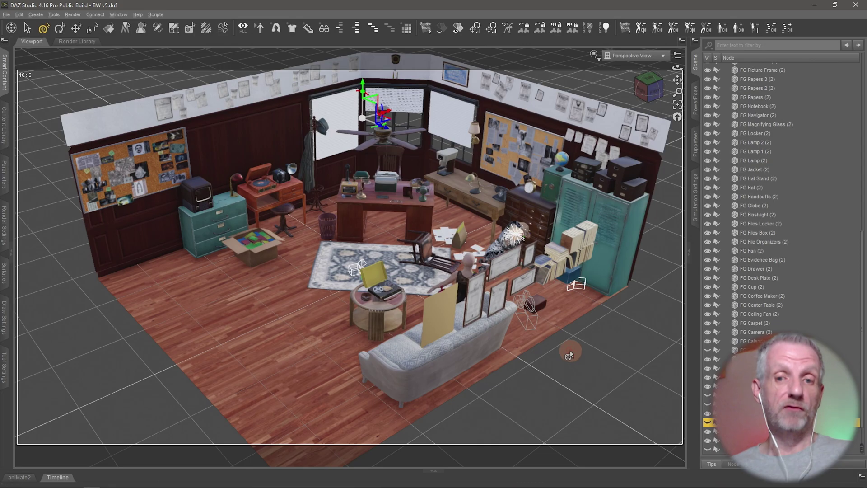
Hide FG Sofa (2), FG Wall Frame Arrangement (2) and the floating clipboard behind the figures.
left_click_drag(570, 351, 569, 351, "alt")
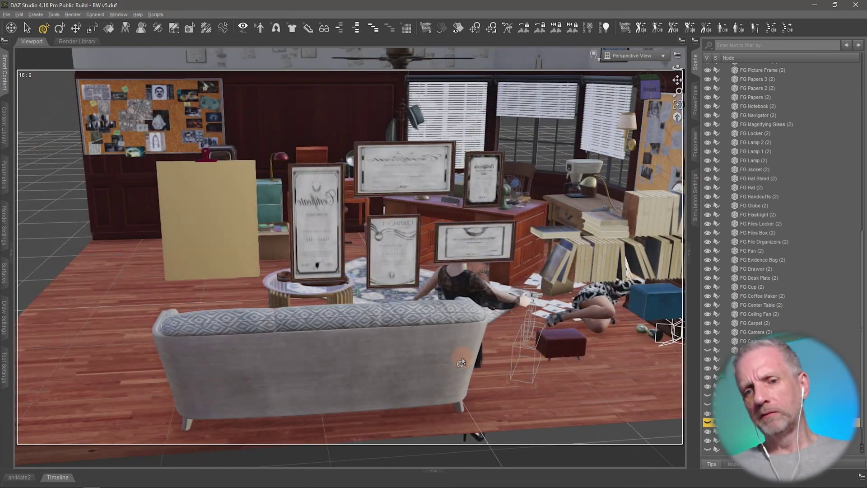
left_click(461, 362)
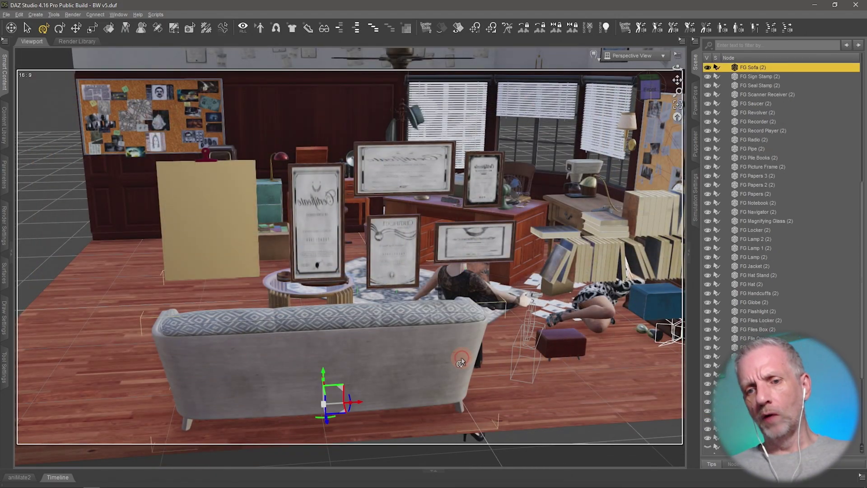
left_click(708, 68)
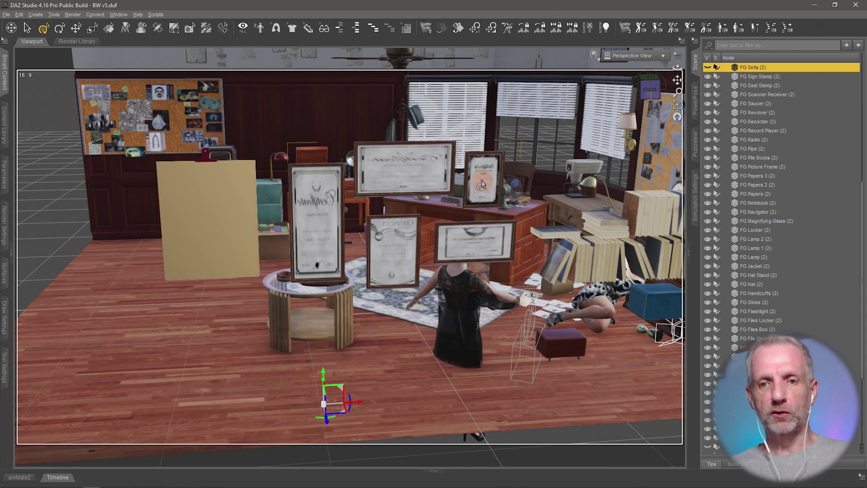
left_click(435, 174)
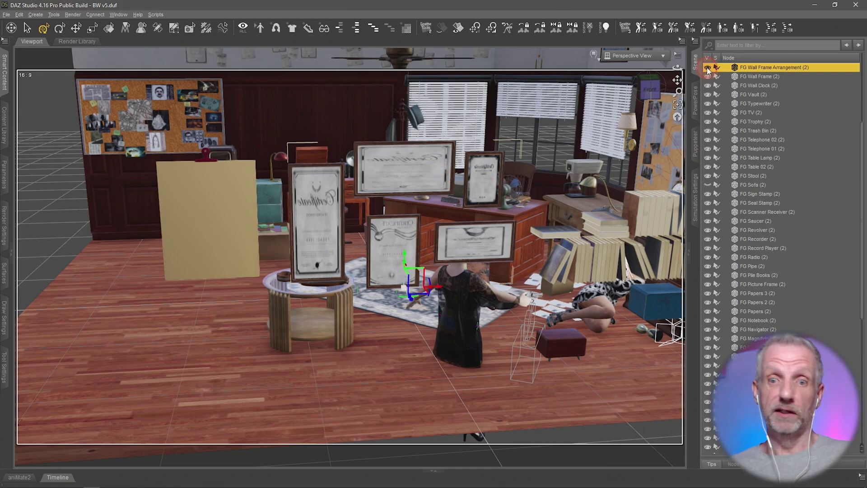
left_click(708, 69)
left_click(244, 229)
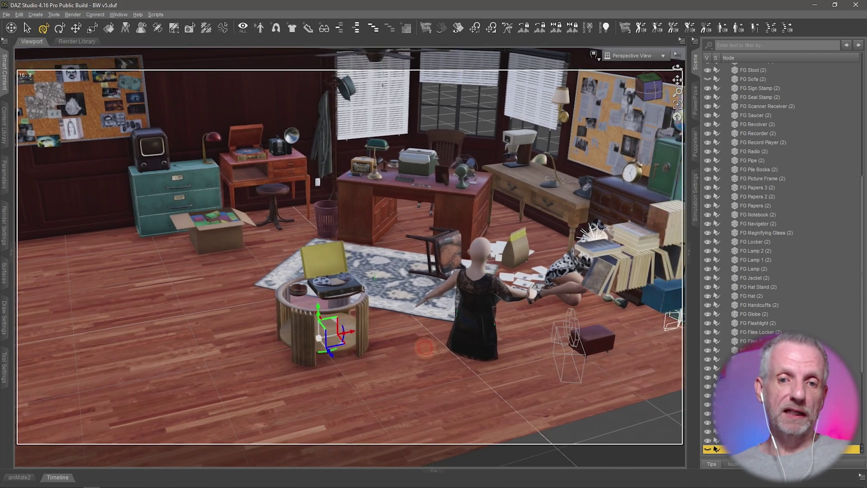
Hide both floating rows of books near the lockers and FG Radio (2) beneath them.
middle_click_drag(424, 348, 489, 289)
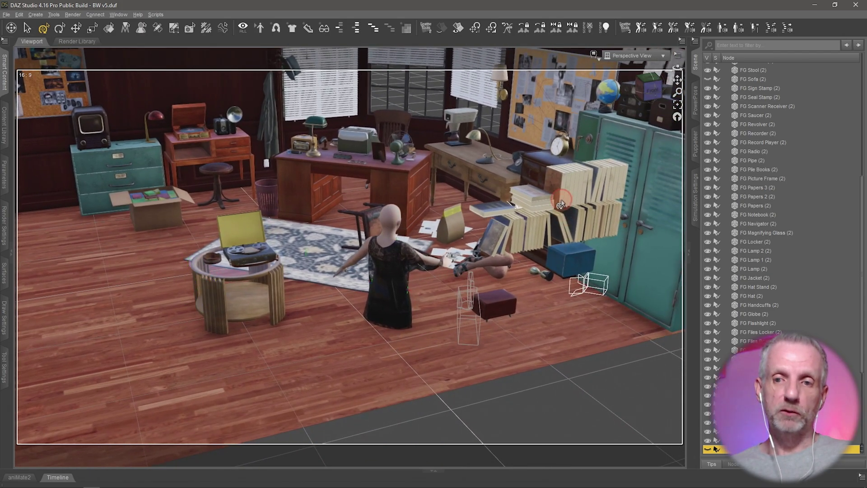
left_click(561, 204)
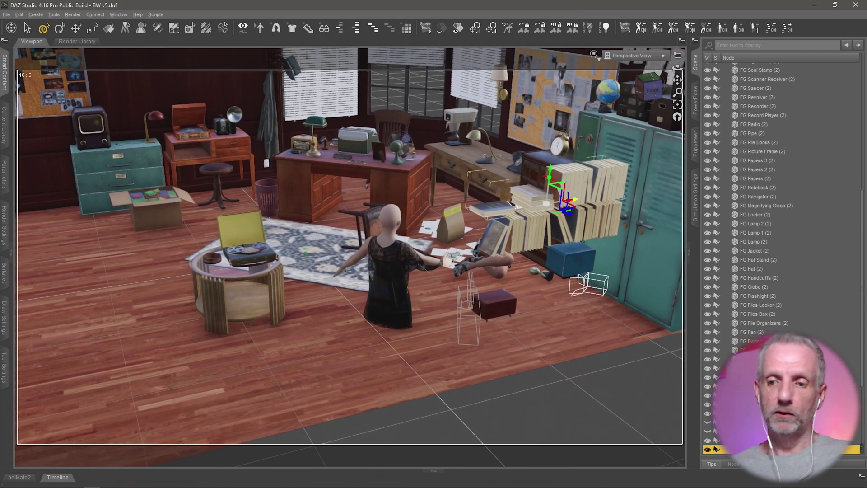
left_click(708, 449)
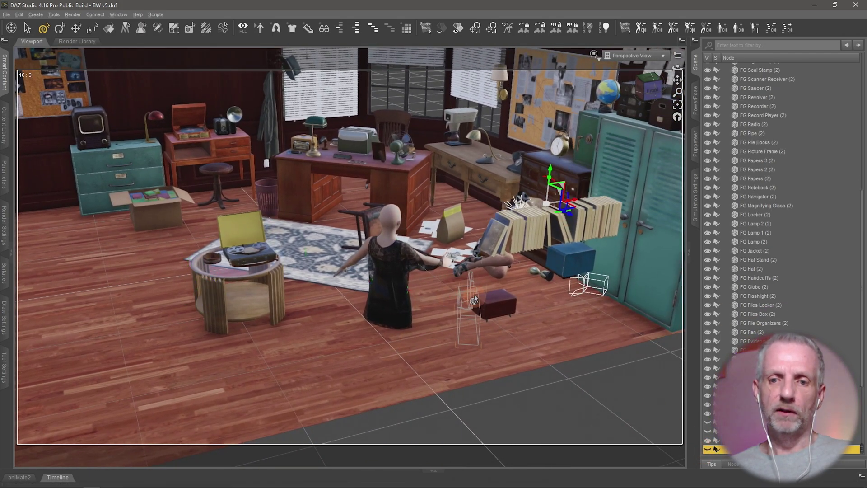
left_click(492, 306)
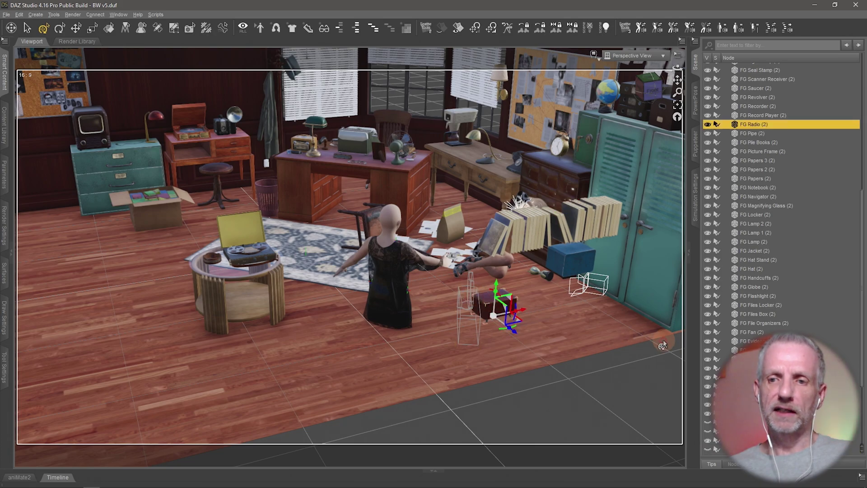
left_click(707, 124)
left_click(593, 221)
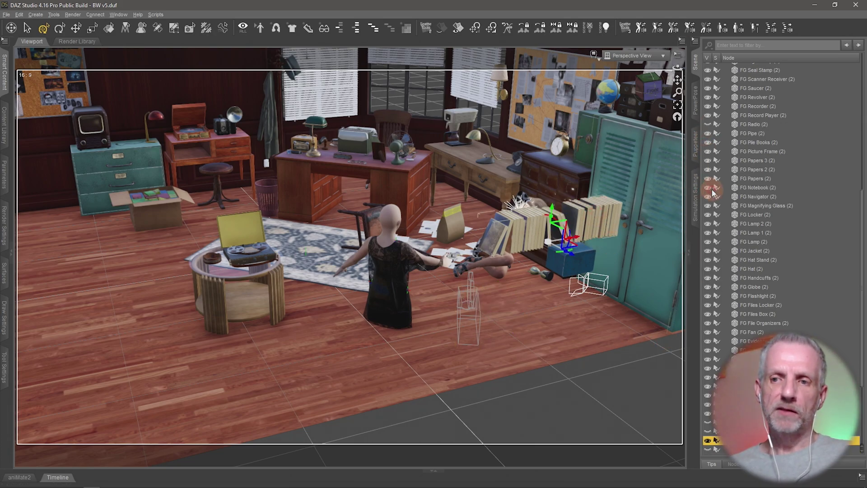
left_click(708, 442)
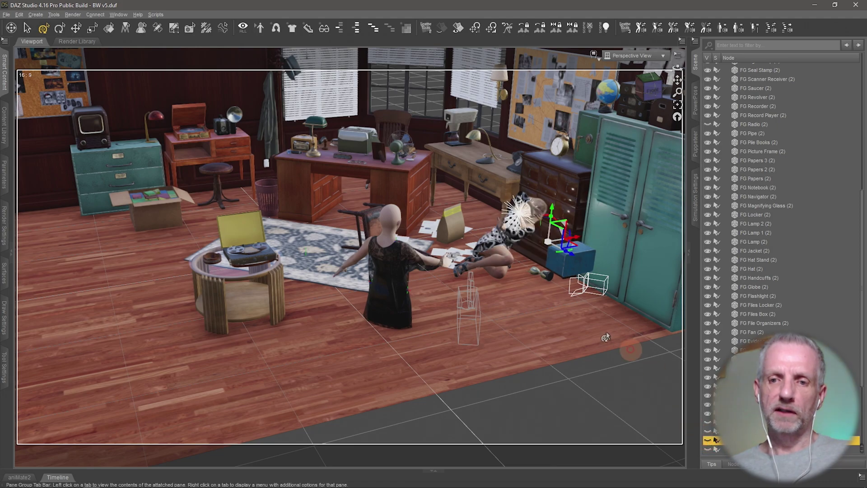
Hide FG Recorder (2), the tape recorder on the round table.
scroll(521, 285, "up", 4)
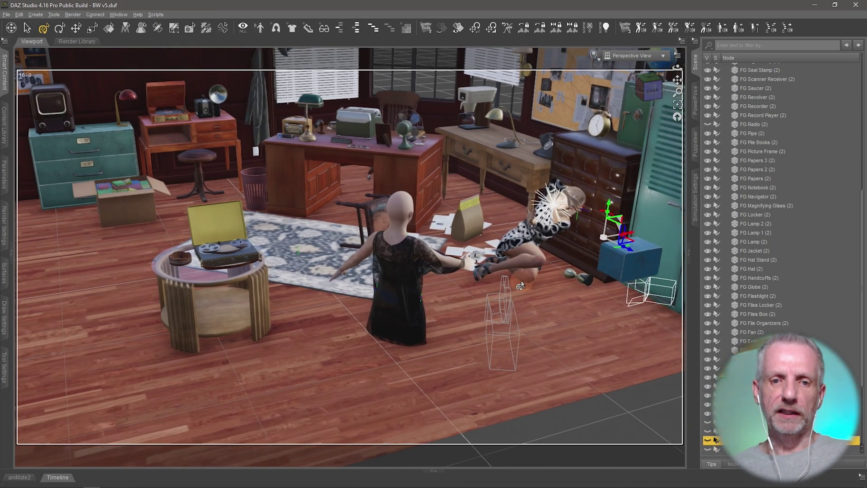
scroll(303, 288, "up", 4)
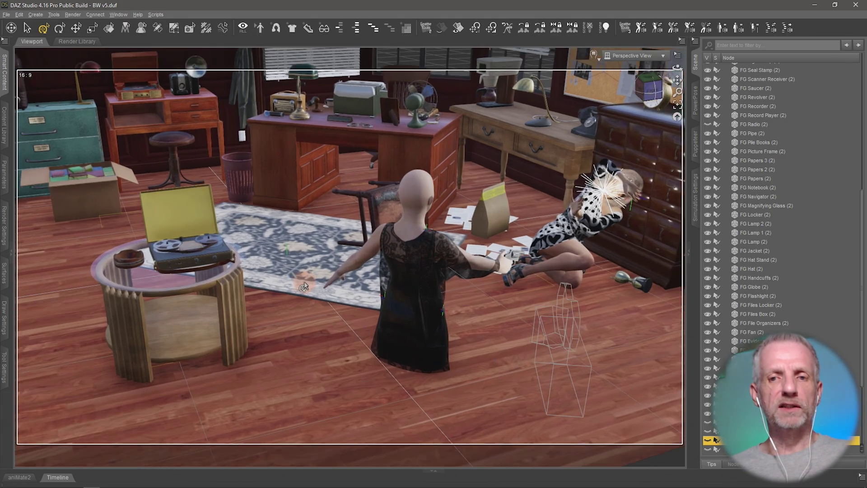
scroll(304, 286, "up", 3)
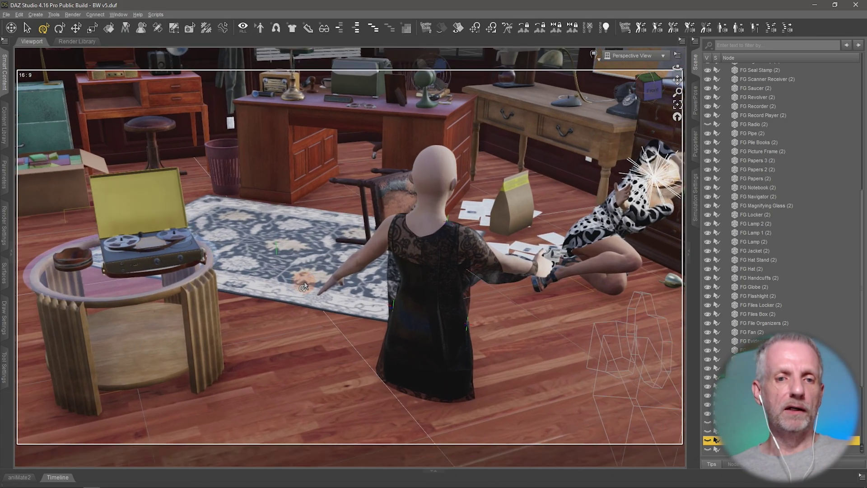
middle_click_drag(186, 262, 299, 144)
scroll(244, 242, "up", 2)
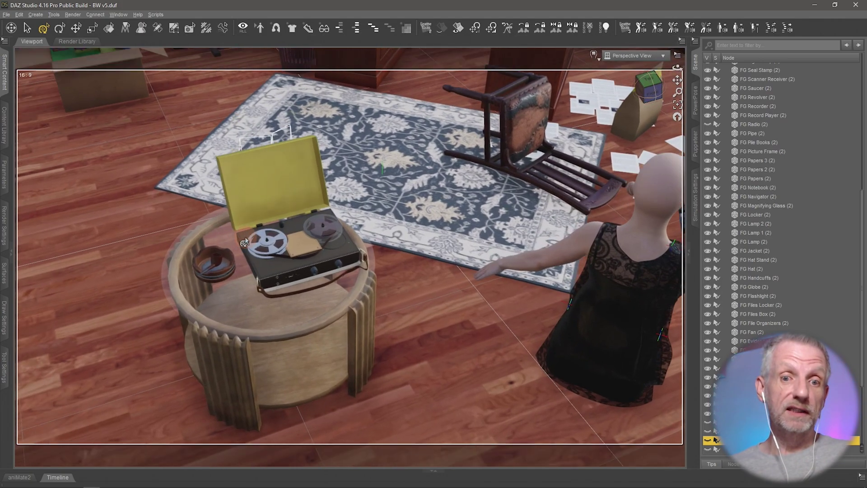
scroll(244, 243, "up", 1)
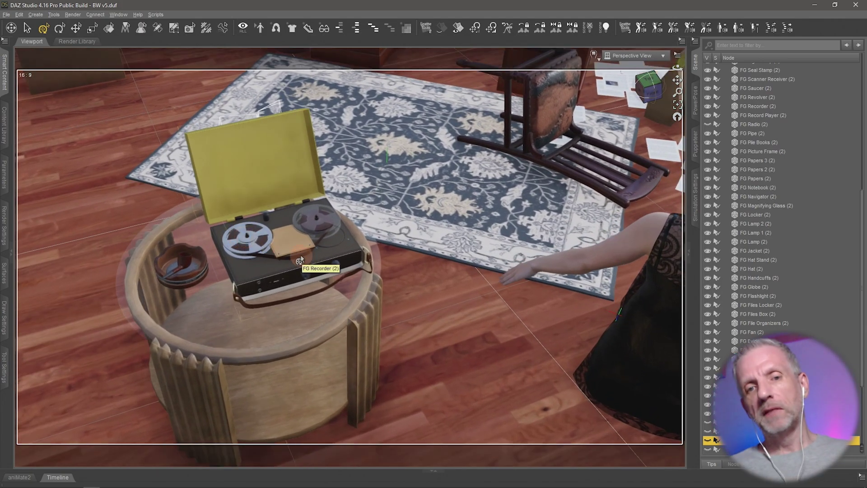
left_click(299, 257)
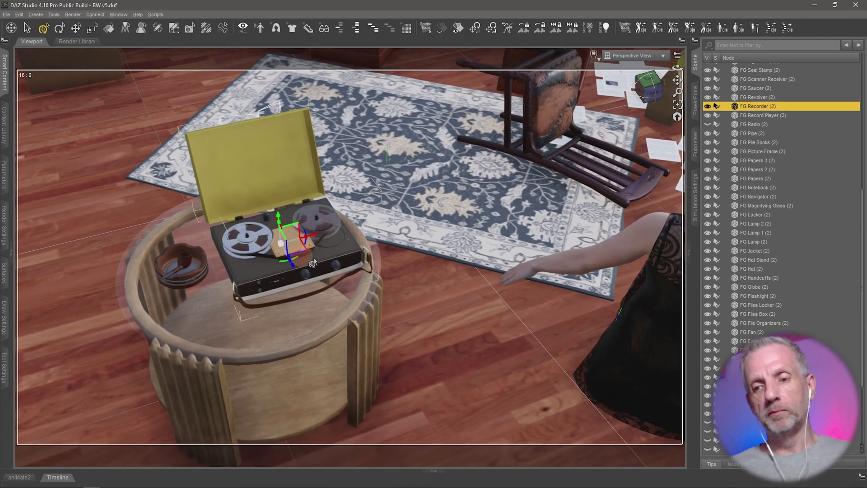
left_click(705, 106)
Hide the round table, FG Ashtray (2) and FG Scanner Receiver (2).
left_click(359, 241)
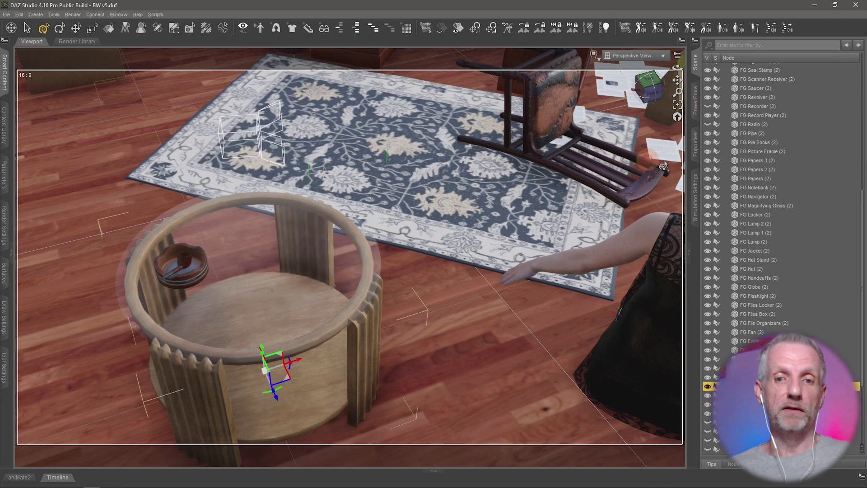
left_click(707, 386)
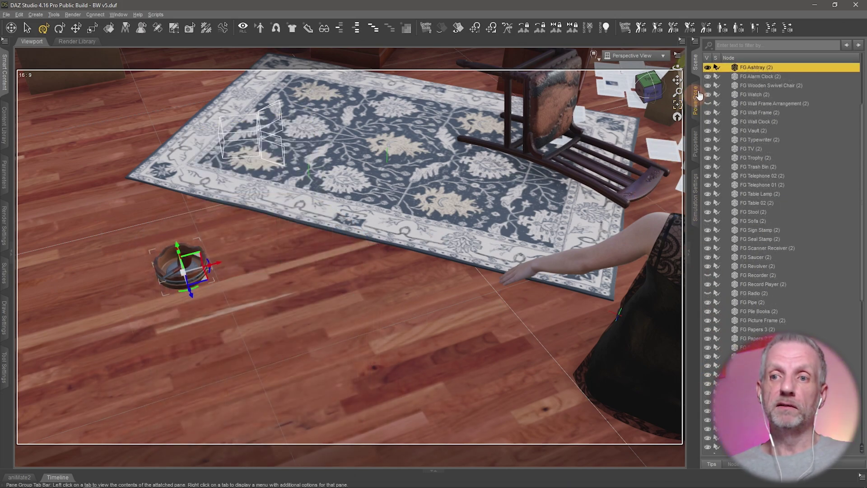
left_click(707, 68)
scroll(538, 175, "up", 3)
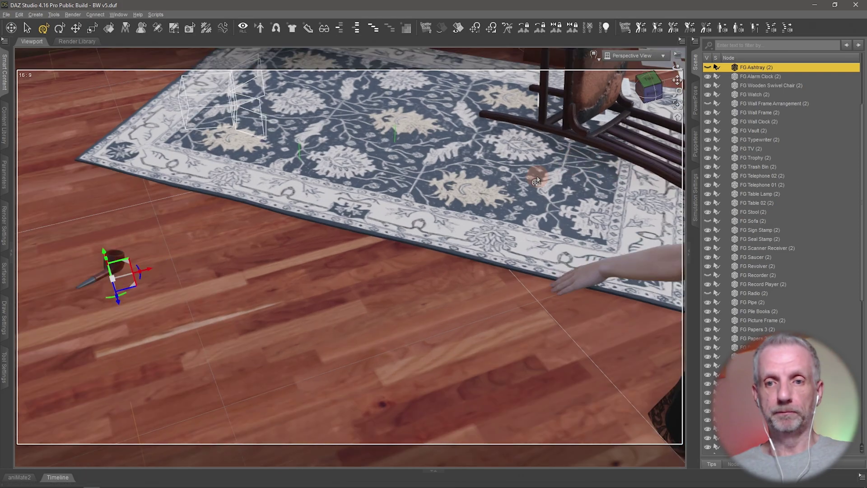
scroll(538, 175, "down", 3)
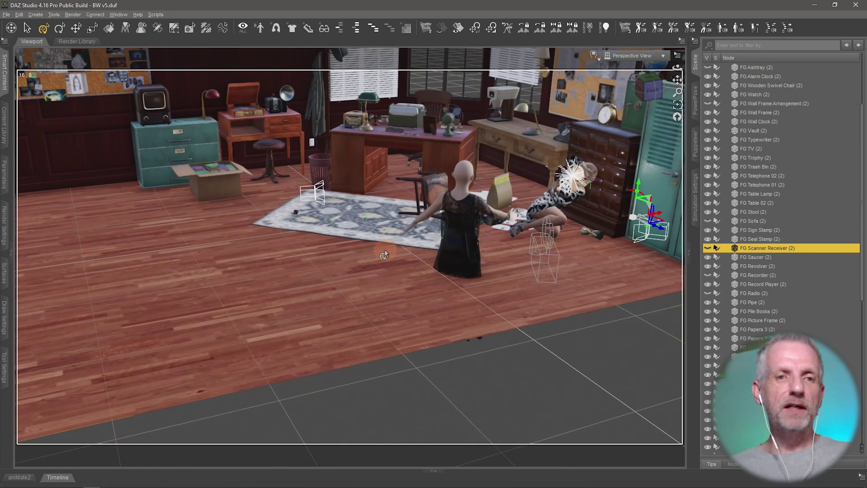
Activate the Scene Navigator tool and switch the viewport from the perspective view to the scene's Camera.
left_click(11, 28)
left_click_drag(231, 197, 312, 224)
key("a")
key("d")
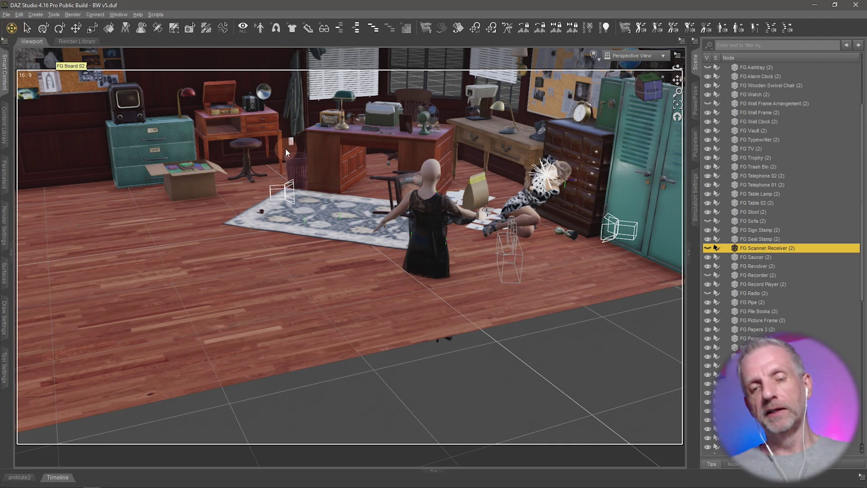
mouse_move(406, 216)
left_mouse_down()
mouse_move(406, 203)
mouse_move(402, 211)
mouse_move(416, 217)
mouse_move(407, 217)
left_mouse_up()
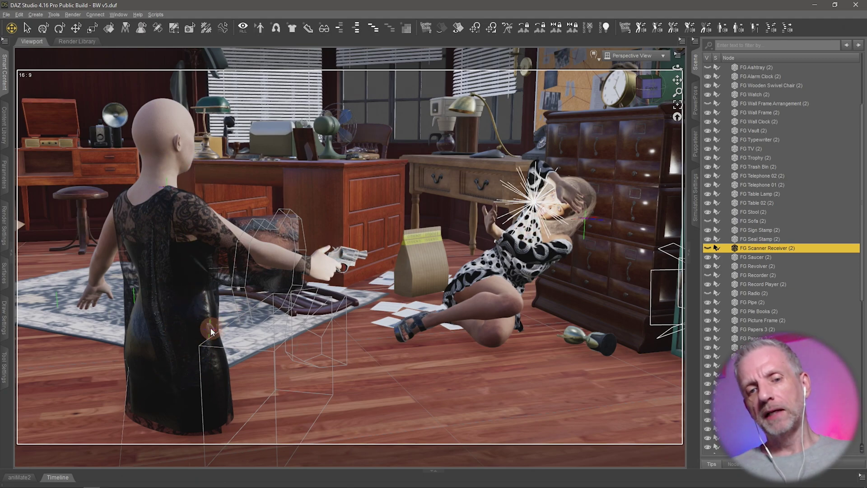
left_click(659, 55)
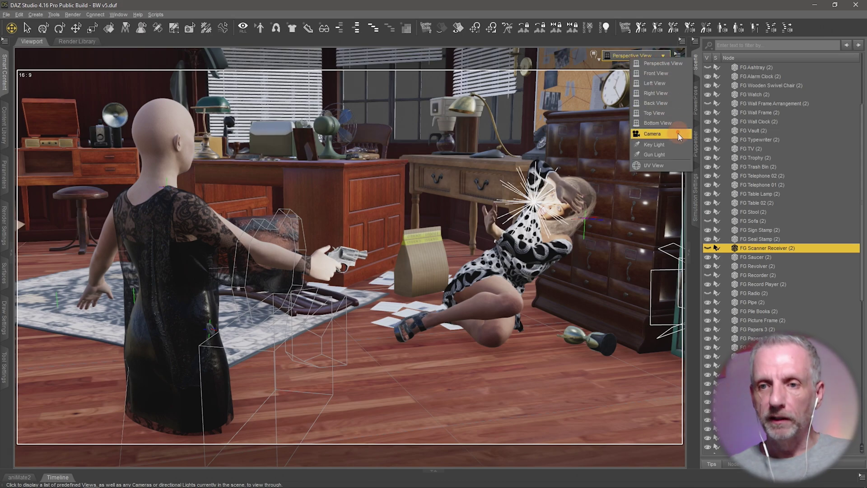
left_click(678, 134)
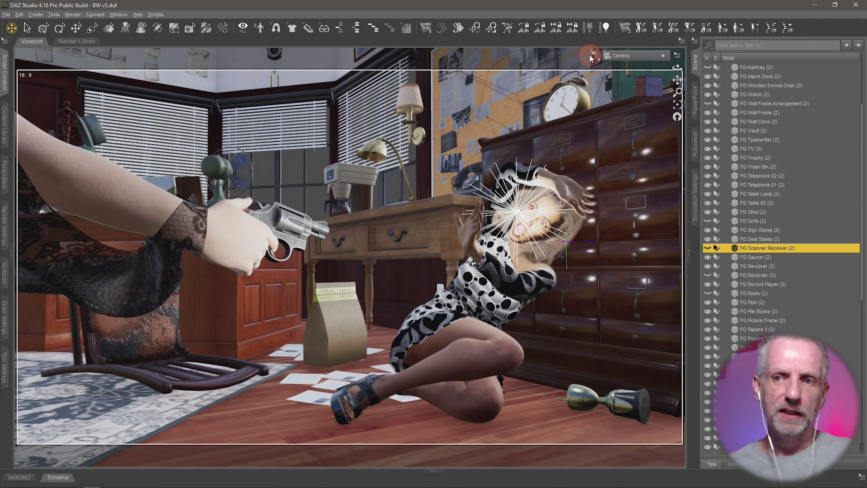
Preview the camera view in Texture Shaded and return the draw style to Filament (PBR).
left_click(600, 61)
left_click(622, 145)
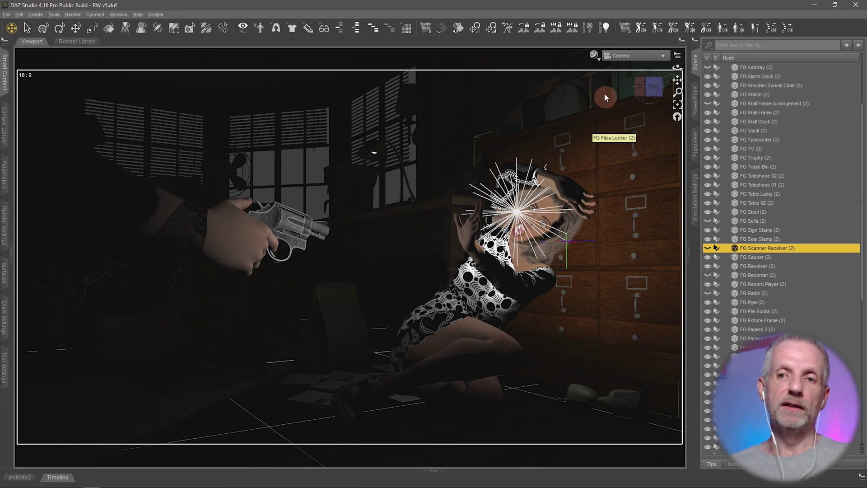
left_click(594, 55)
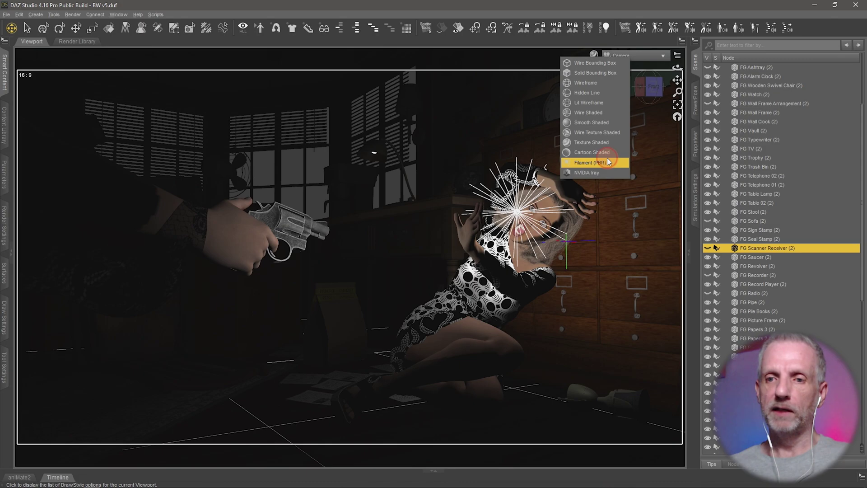
left_click(590, 162)
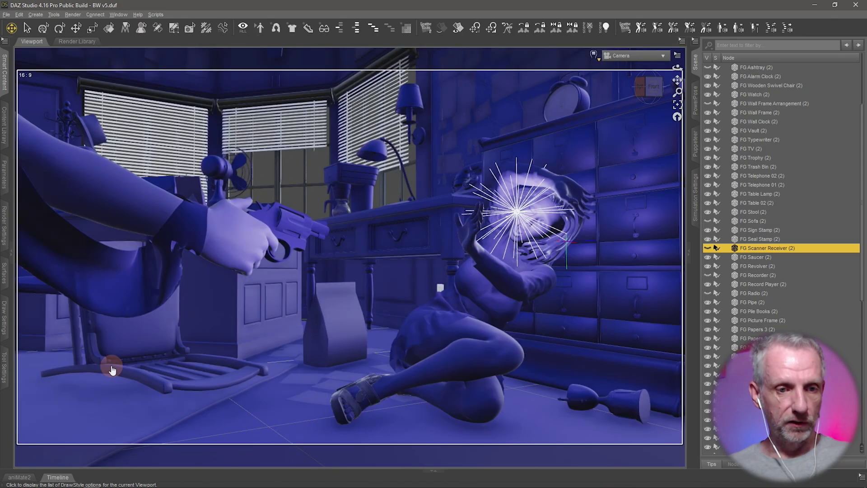
Show the Draw Settings for Filament (PBR) and turn Draw Avatars off.
left_click(6, 323)
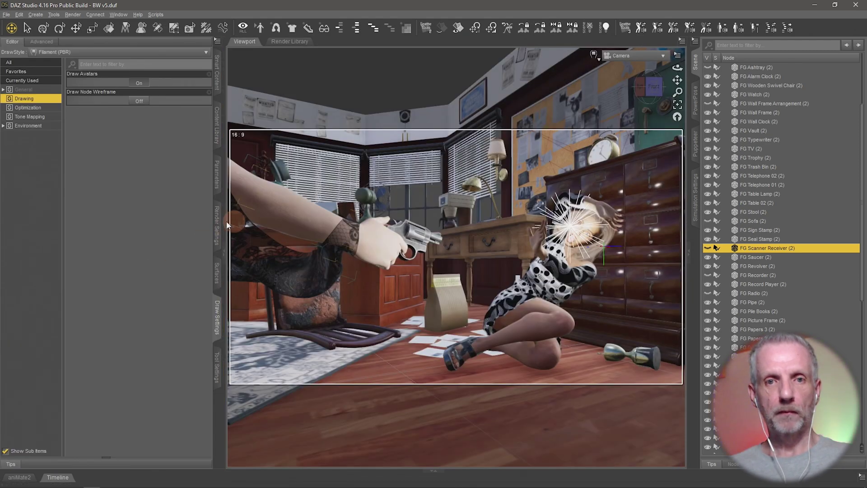
left_click(118, 15)
mouse_move(140, 24)
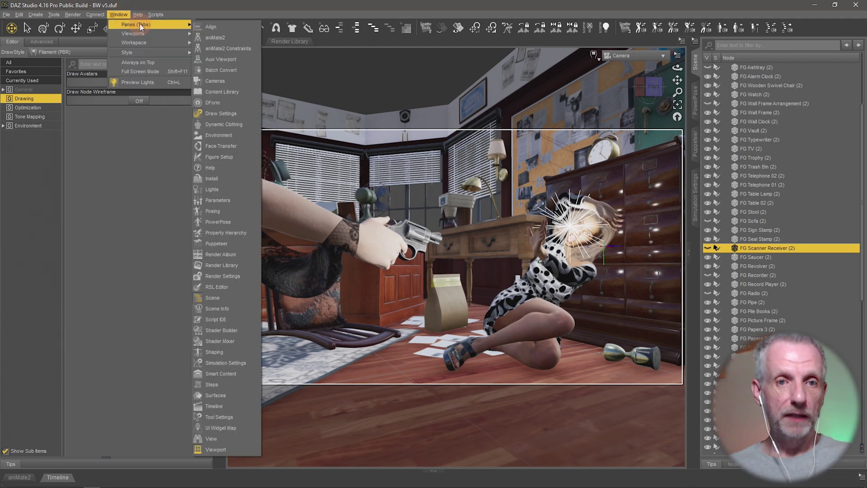
left_click(246, 110)
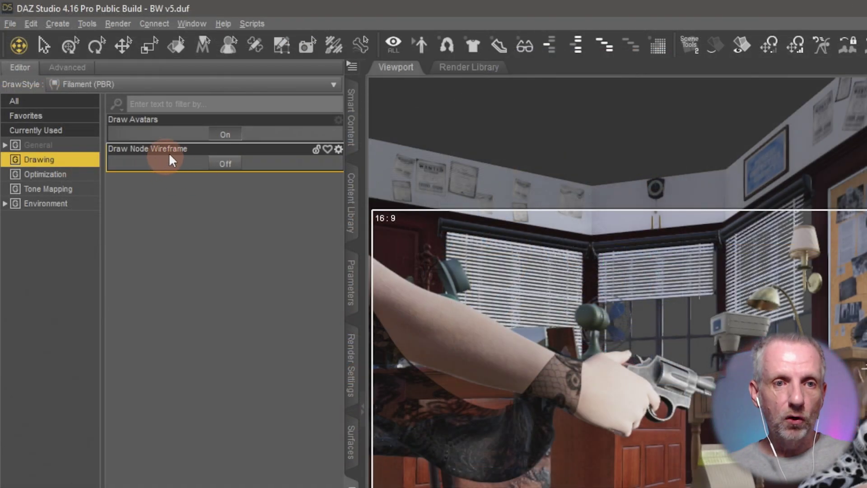
left_click(228, 138)
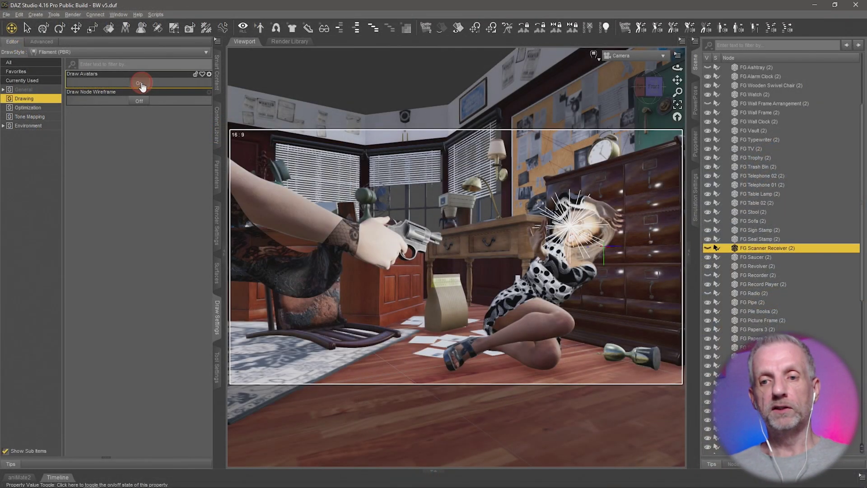
left_click(141, 84)
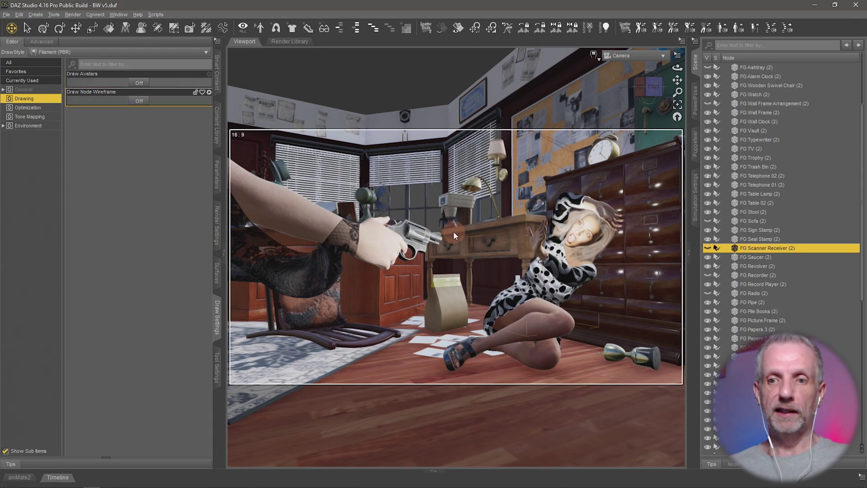
left_click(508, 280)
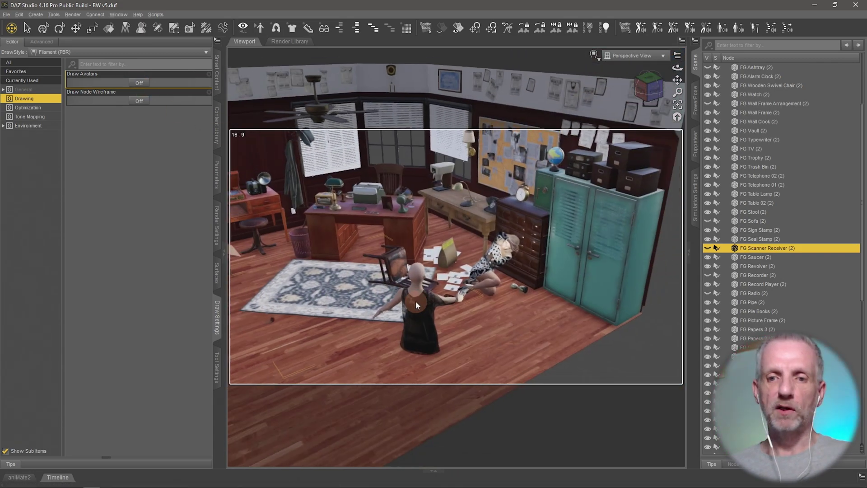
Show the whole room in Perspective View and turn Draw Avatars back on.
scroll(416, 301, "down", 4)
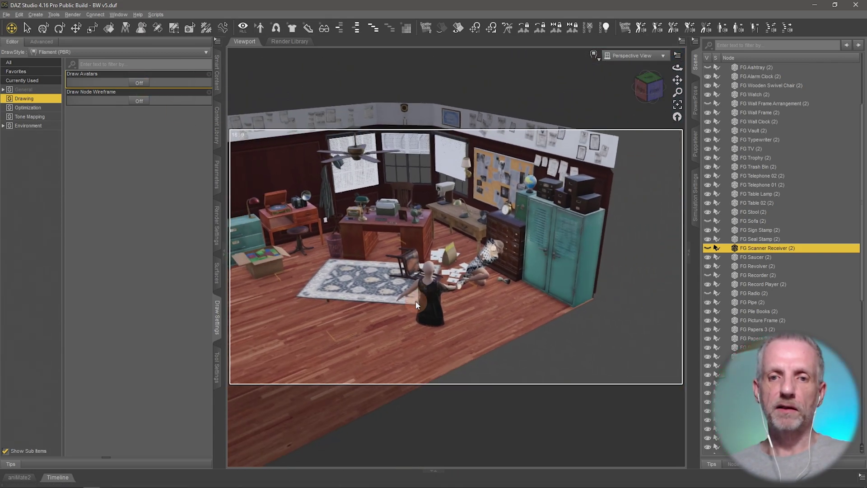
left_click_drag(395, 275, 354, 245, "ctrl+alt")
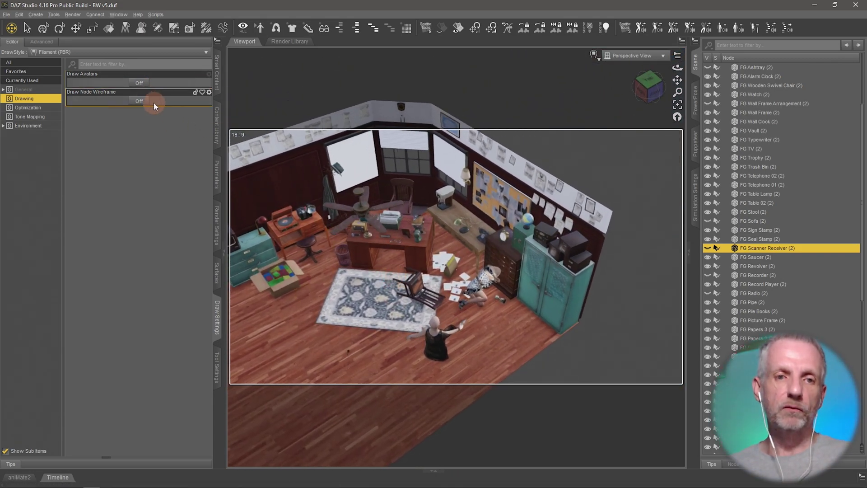
left_click(139, 83)
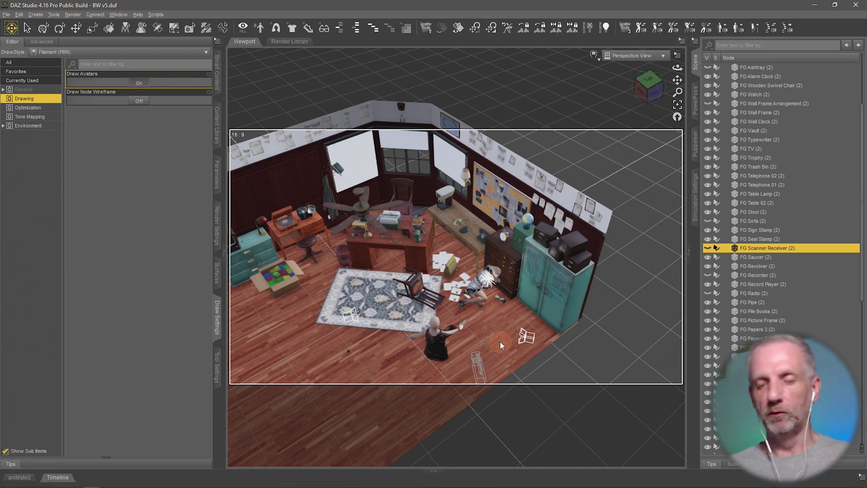
Move in on the two figures and preview them in NVIDIA Iray.
scroll(500, 341, "up", 5)
scroll(501, 341, "up", 4)
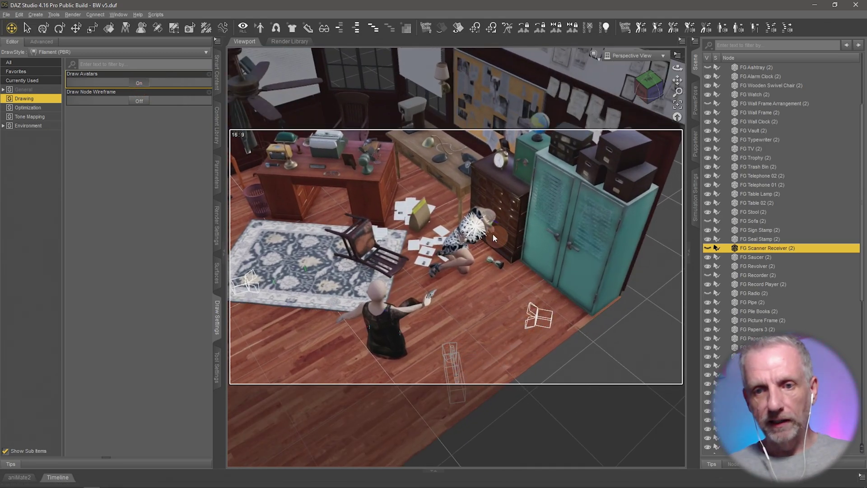
scroll(489, 223, "up", 5)
left_click_drag(505, 185, 507, 198, "ctrl+alt")
scroll(508, 199, "up", 2)
right_click_drag(508, 199, 508, 203, "ctrl+alt")
left_click_drag(508, 203, 527, 213, "ctrl+alt")
middle_click_drag(497, 196, 484, 214)
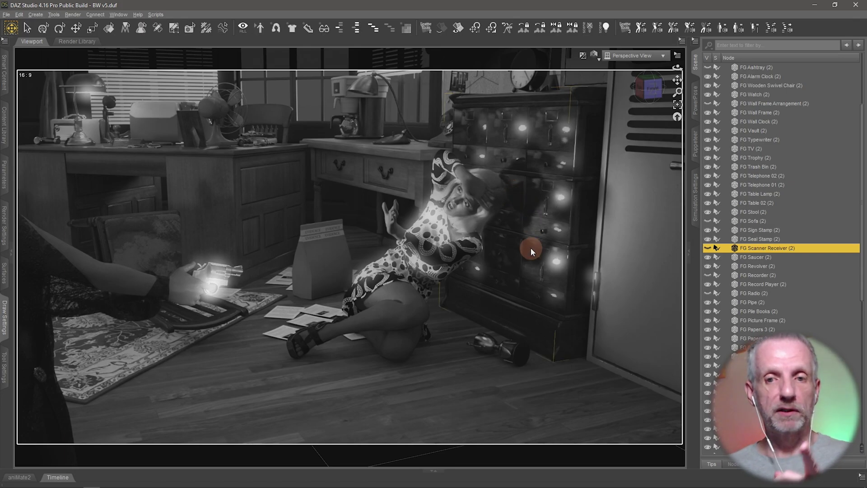
Compare the close-up in Filament (PBR) and return the draw style to NVIDIA Iray.
left_click(594, 55)
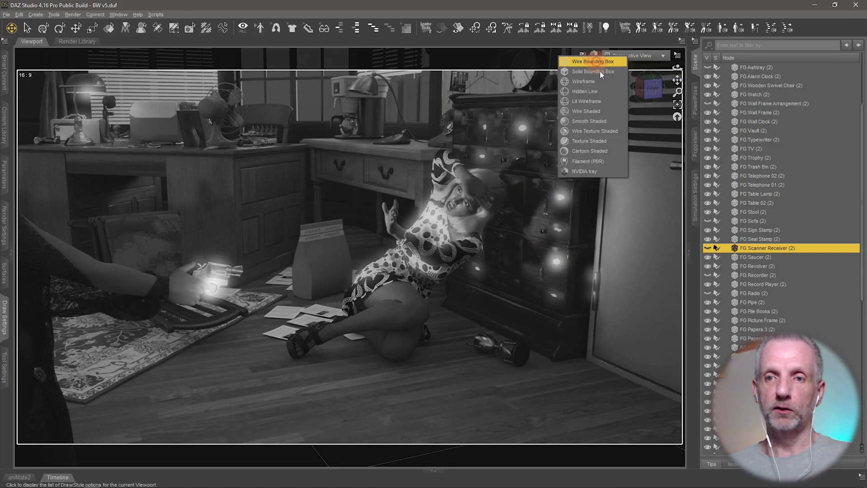
left_click(600, 162)
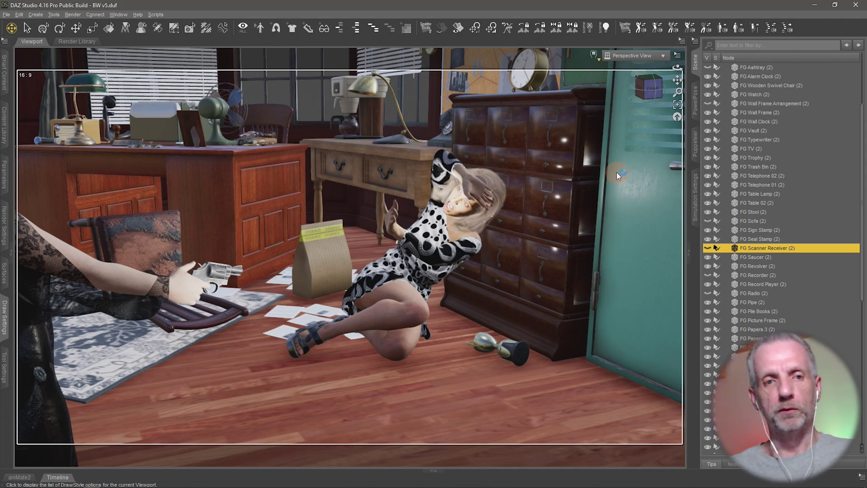
key("ctrl+7")
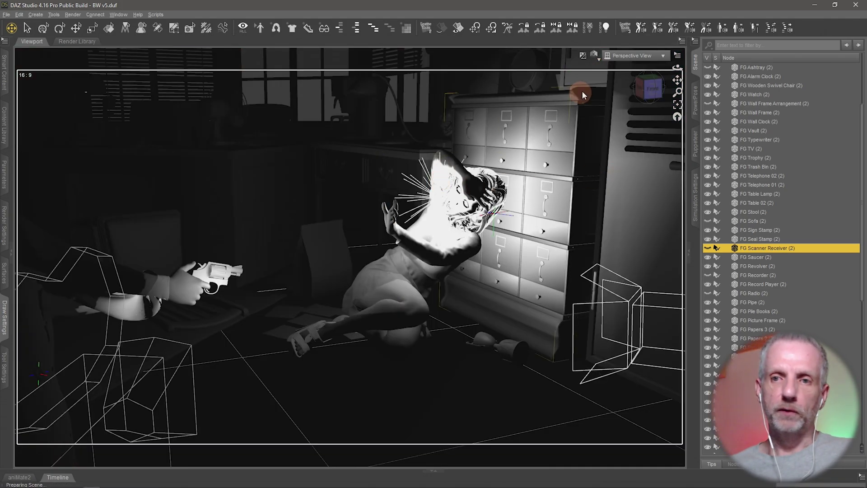
Show the Tone Mapping render settings and reset Saturation to 1.00.
left_click(5, 228)
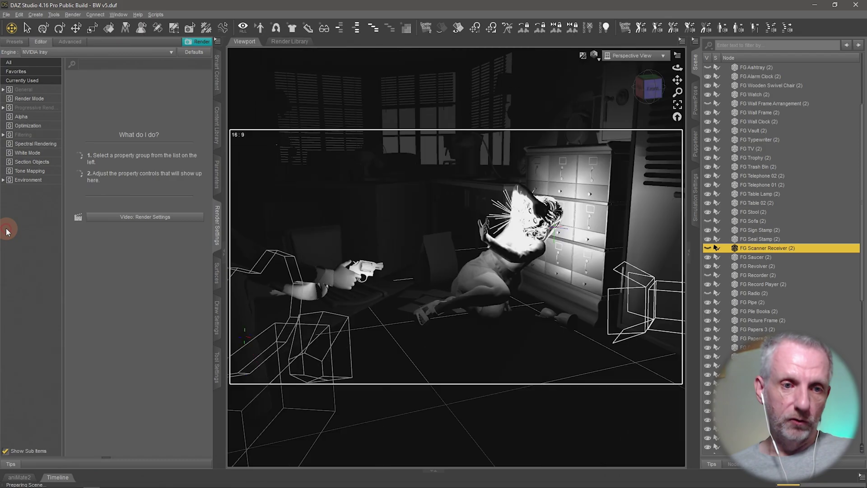
left_click(51, 173)
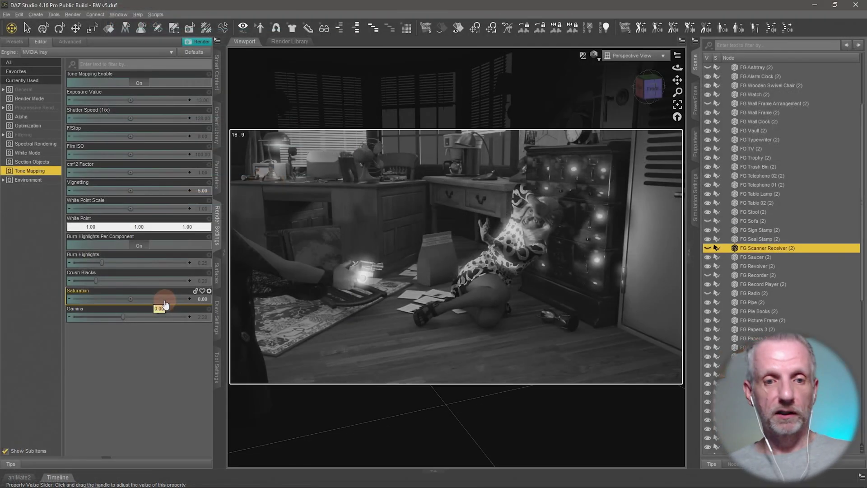
left_click(165, 302, "alt")
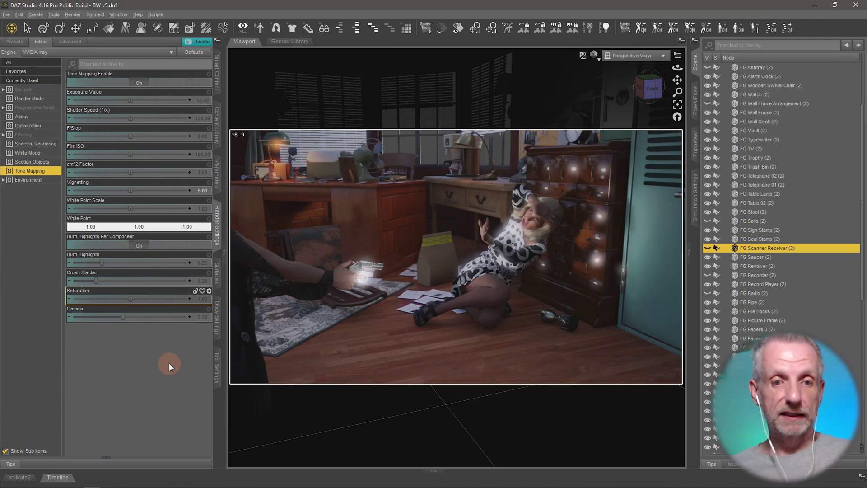
Set the tone mapping Saturation to 2.00.
left_click(202, 299)
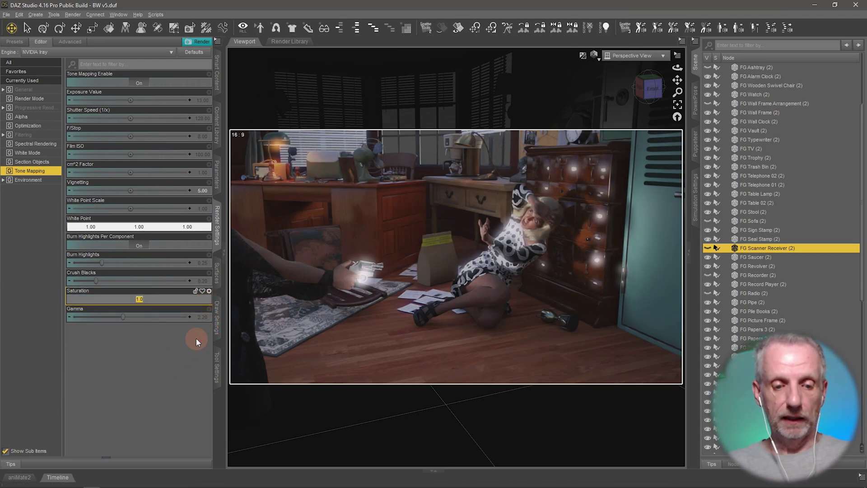
type("2")
key("Return")
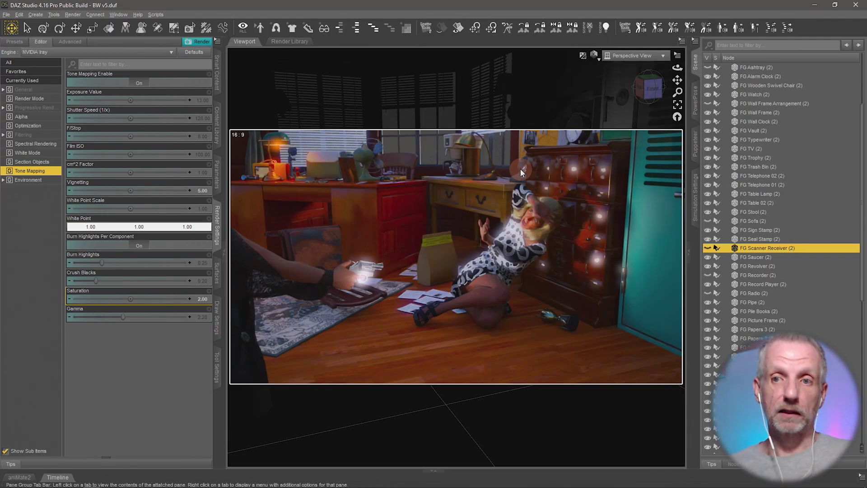
Switch the viewport to the scene's Camera and collapse the scene list to enlarge the preview.
left_click(635, 56)
left_click(652, 127)
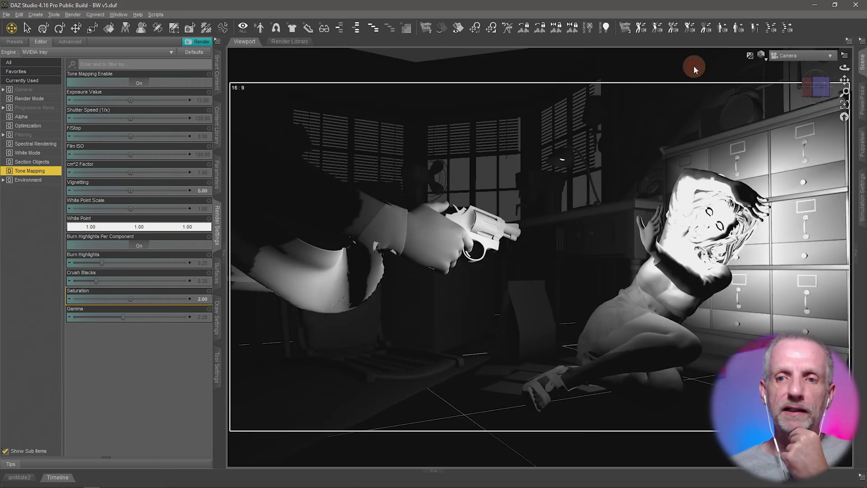
left_click(694, 64)
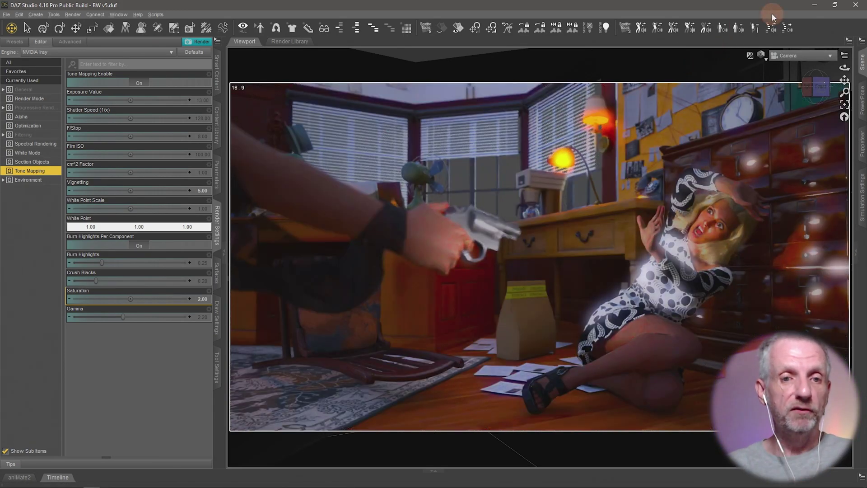
Lower the tone mapping Saturation to give the Iray preview a muted, nearly black-and-white look.
left_click(199, 300)
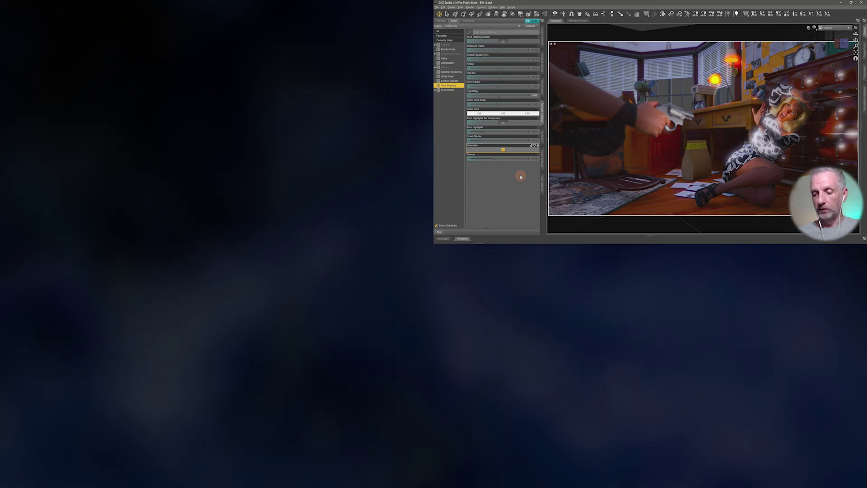
key("Return")
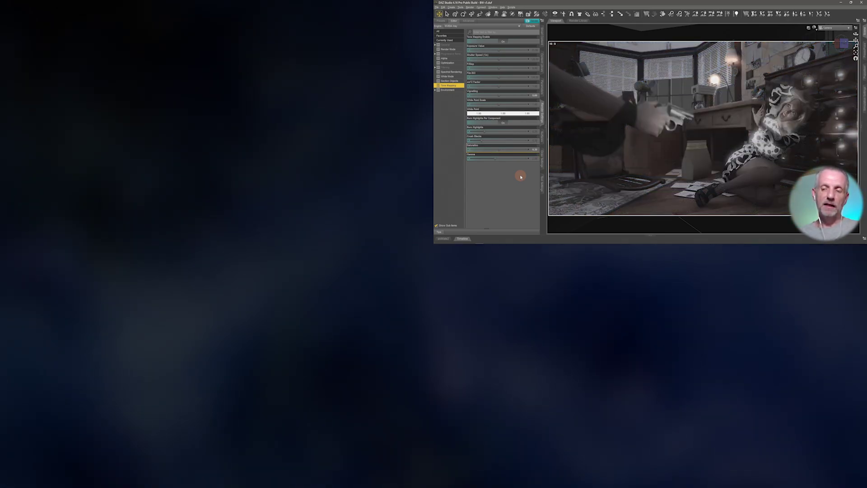